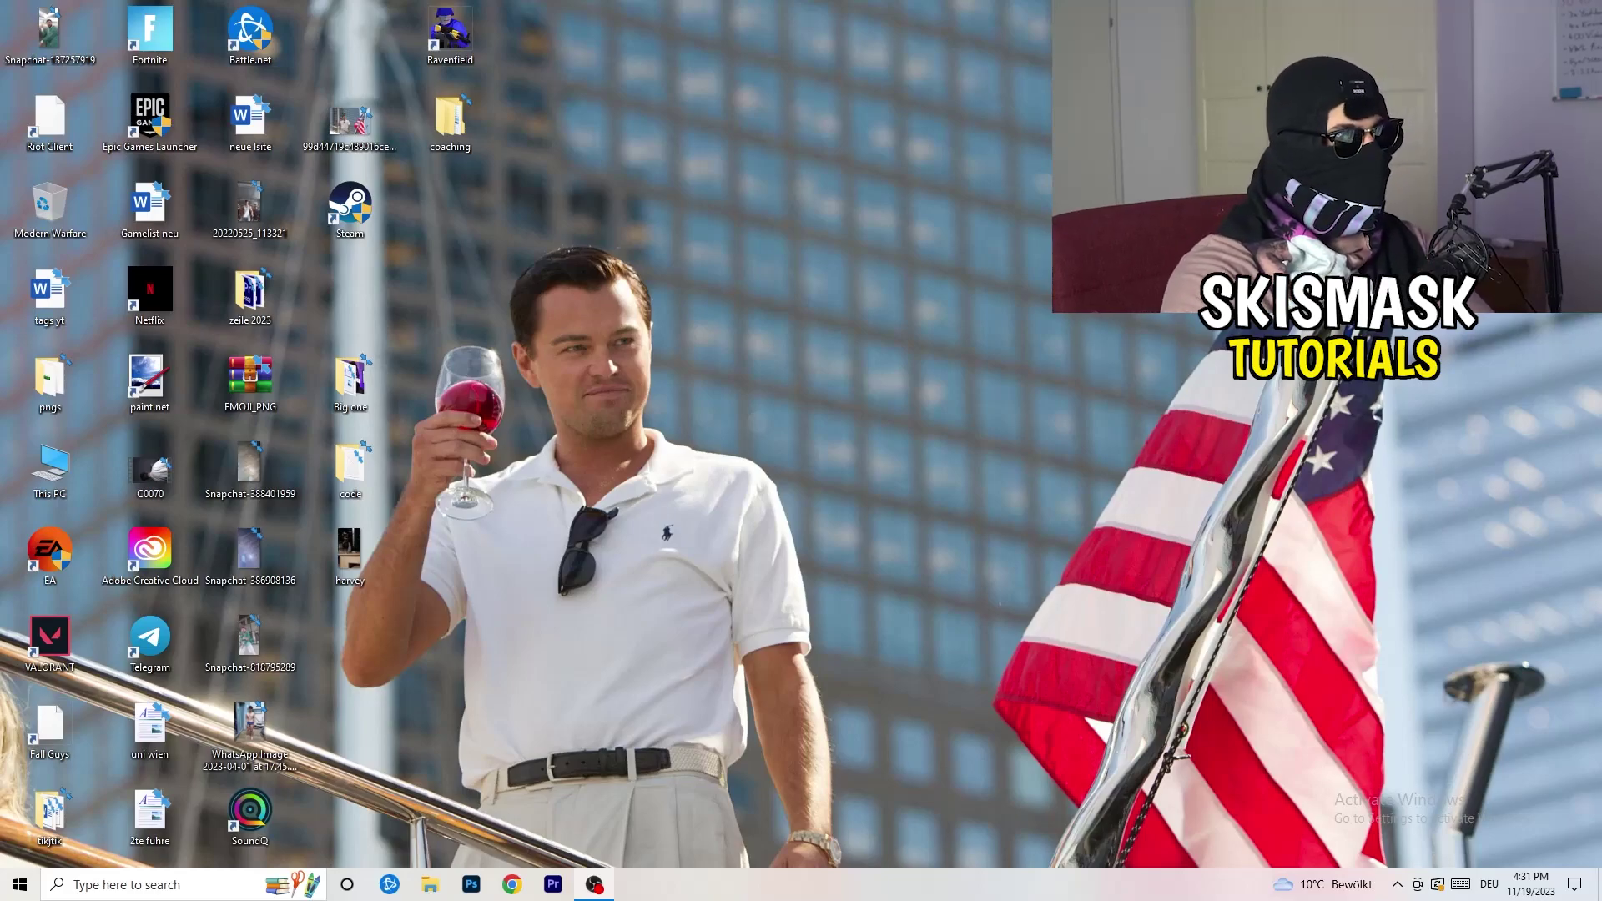
Launch NVIDIA Control Panel from the desktop menu and view 1920 × 1080 at 60Hz.
{"action": "right_click", "coordinate": [861, 298]}
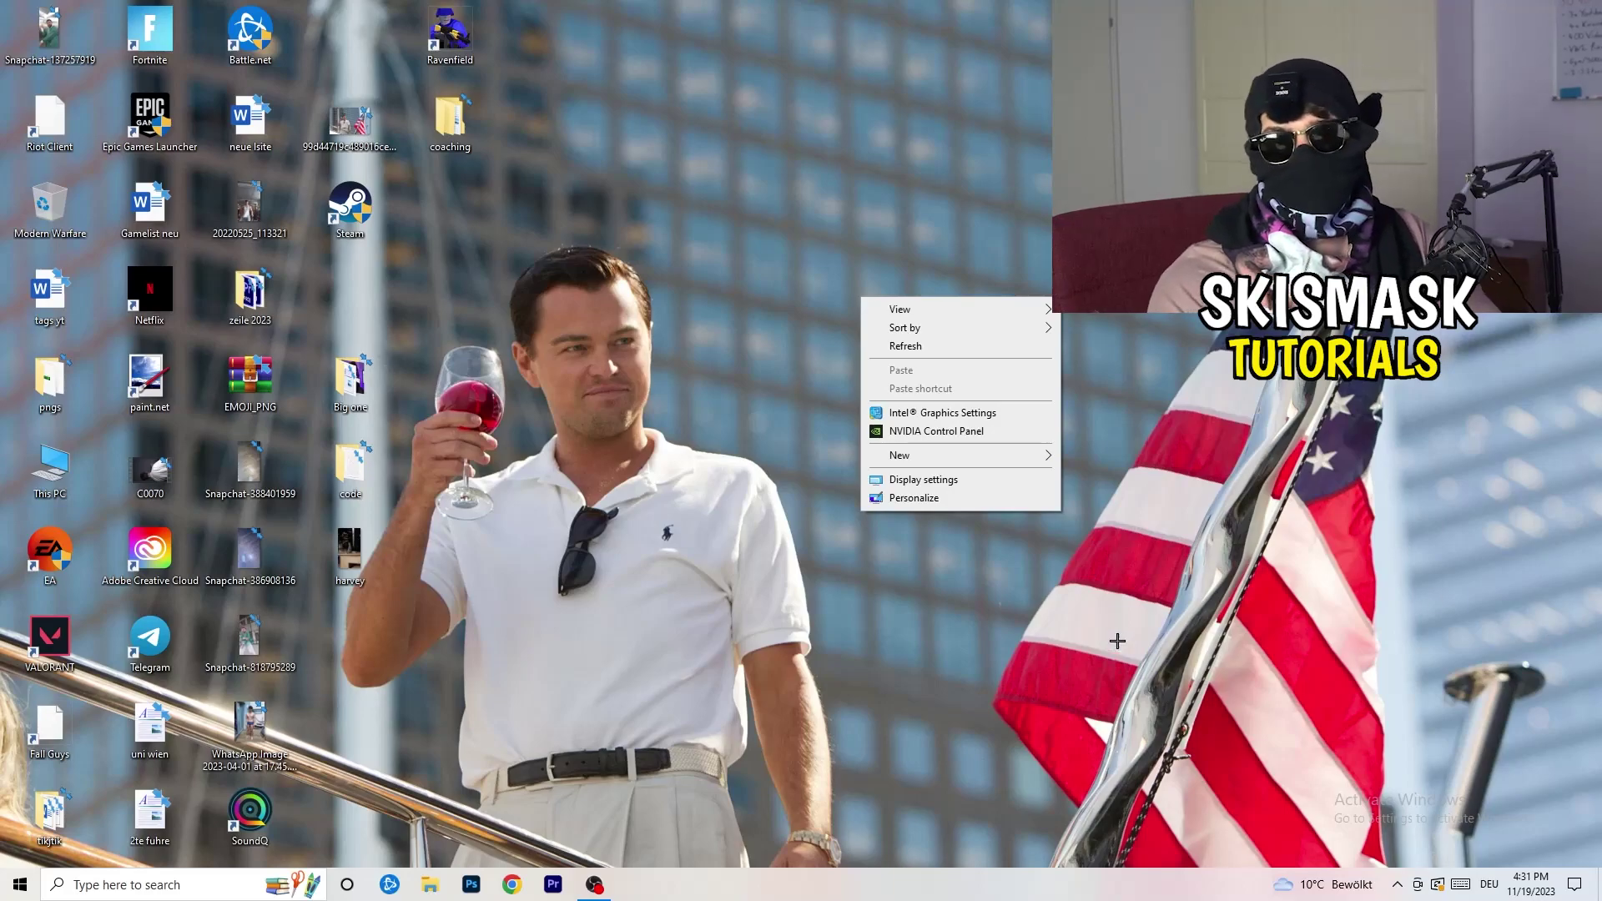
{"action": "left_click", "coordinate": [937, 430]}
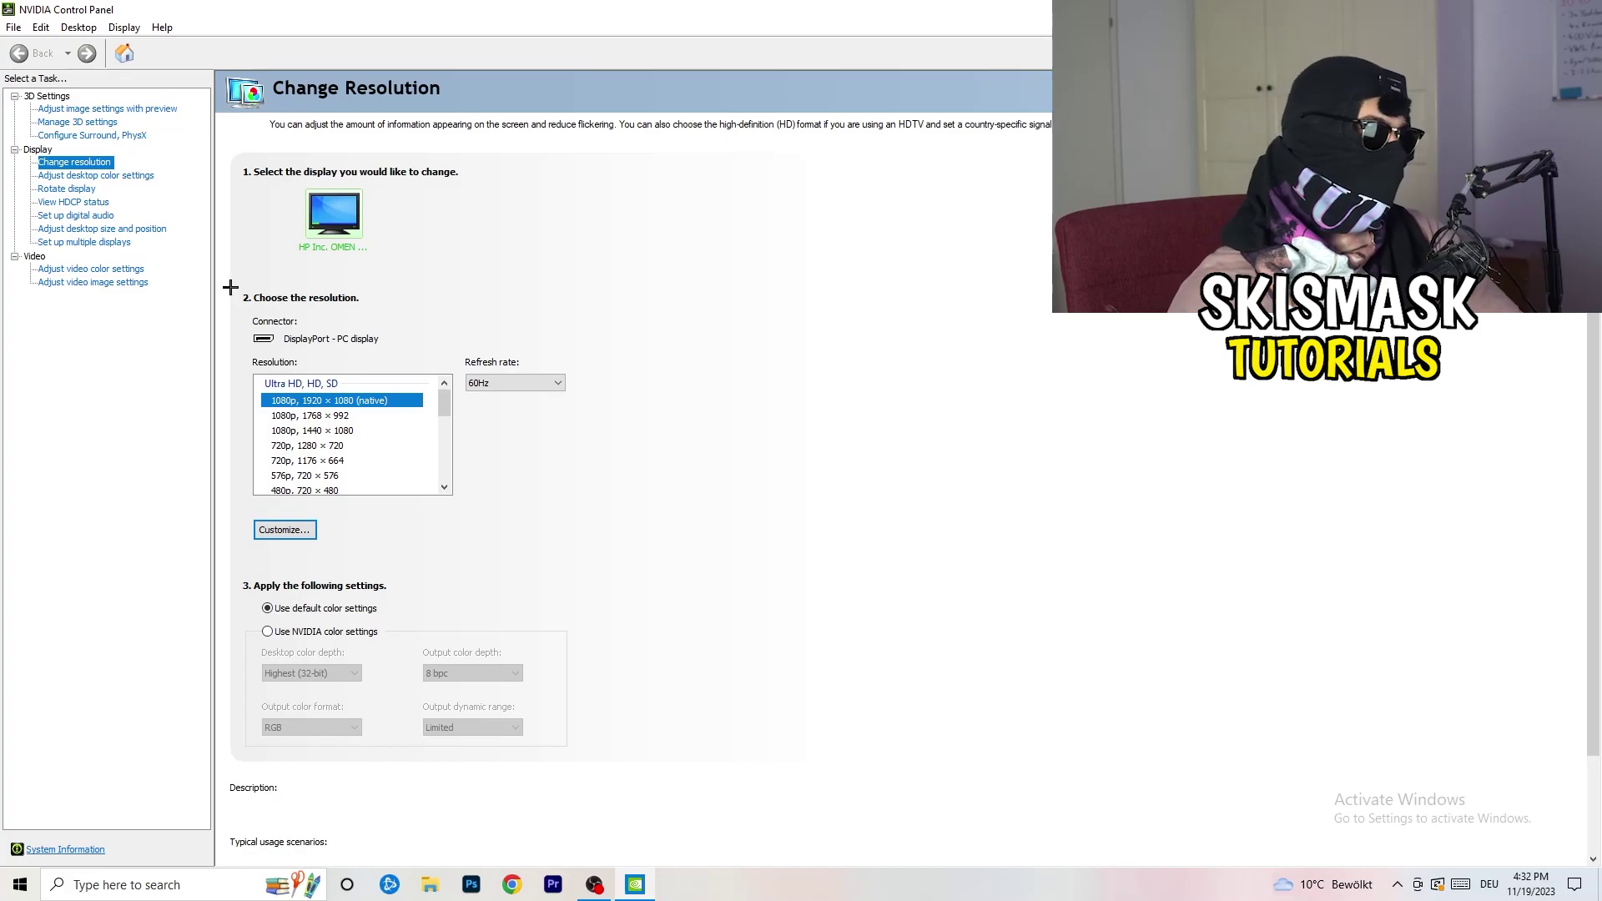
{"action": "left_click", "coordinate": [292, 529]}
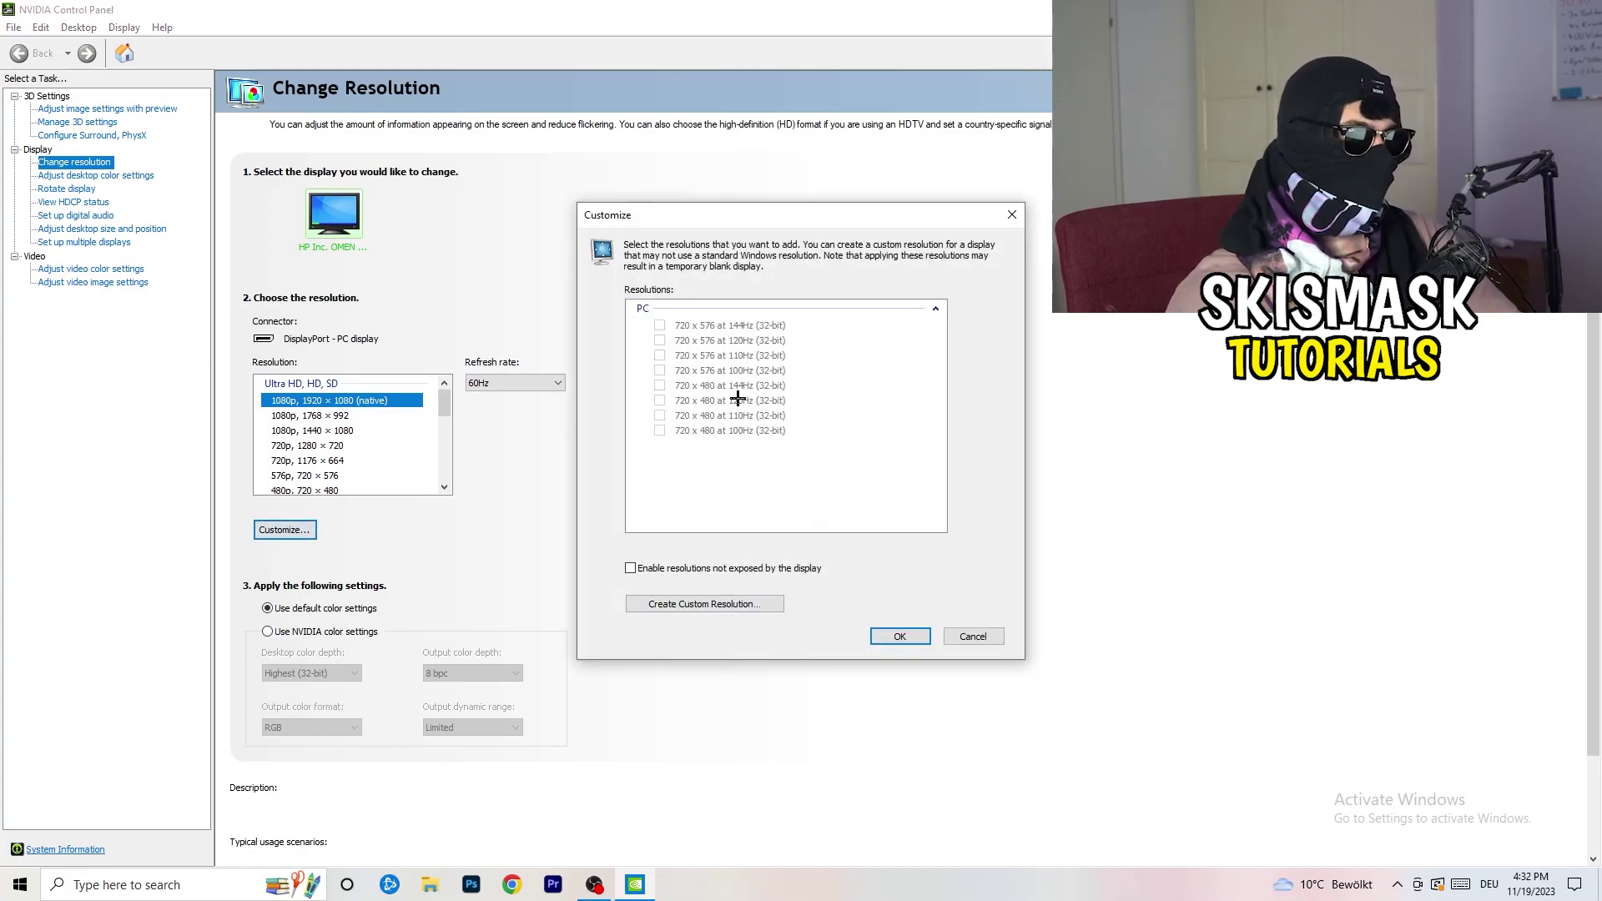
{"action": "left_click", "coordinate": [734, 604]}
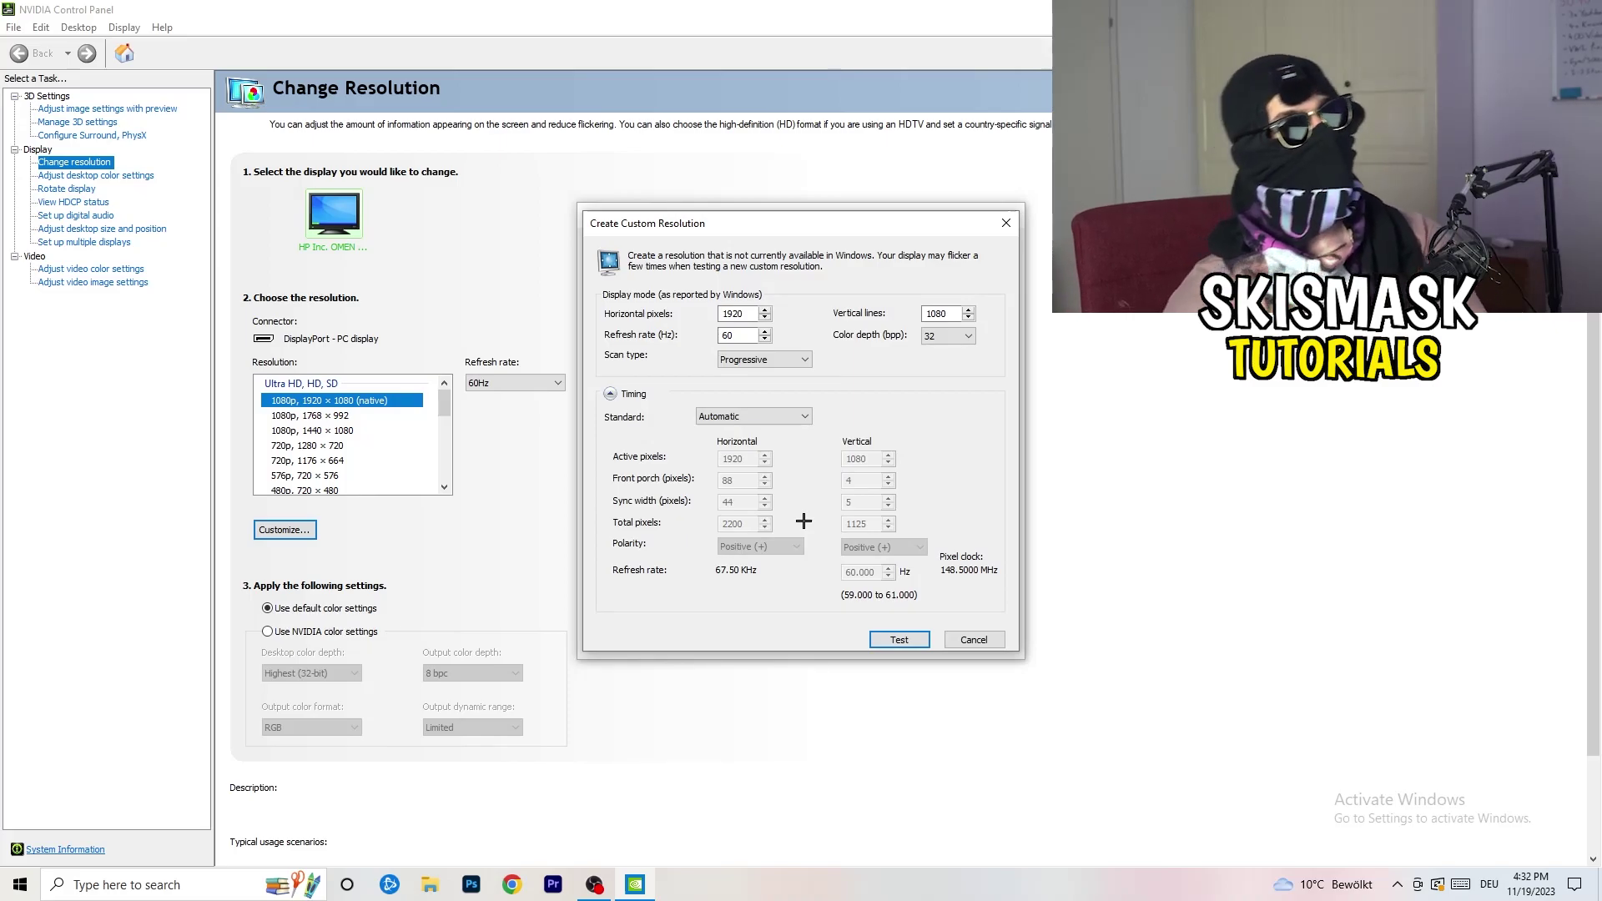
{"action": "double_click", "coordinate": [749, 316]}
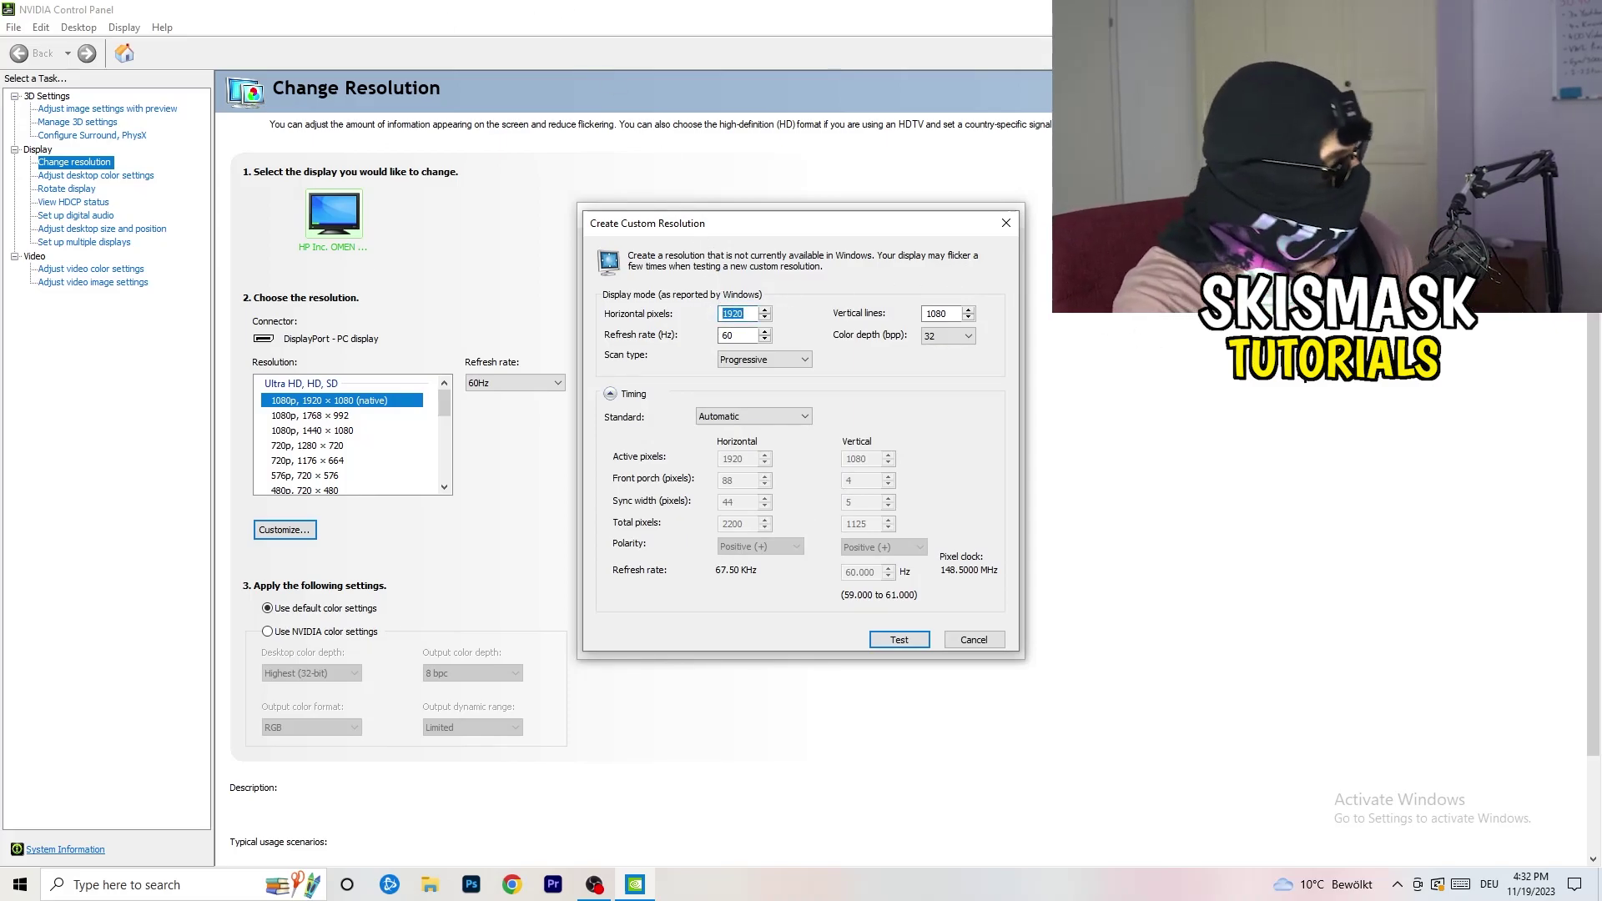
{"action": "type", "text": "1140"}
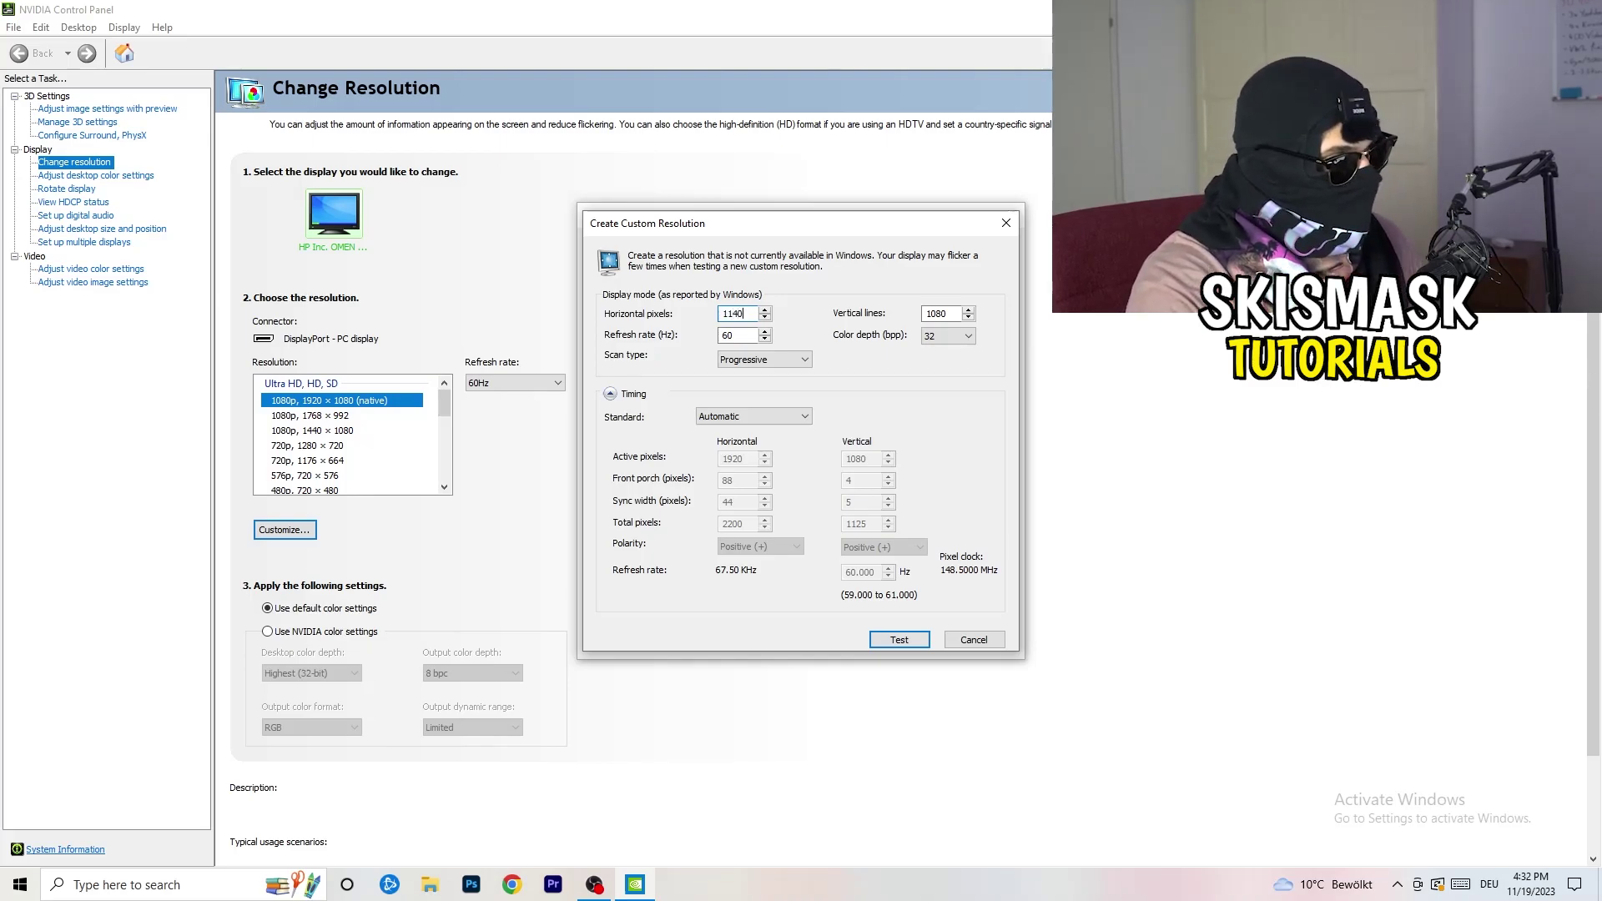
{"action": "key", "text": "BackSpace"}
{"action": "key", "text": "BackSpace"}
{"action": "key", "text": "BackSpace"}
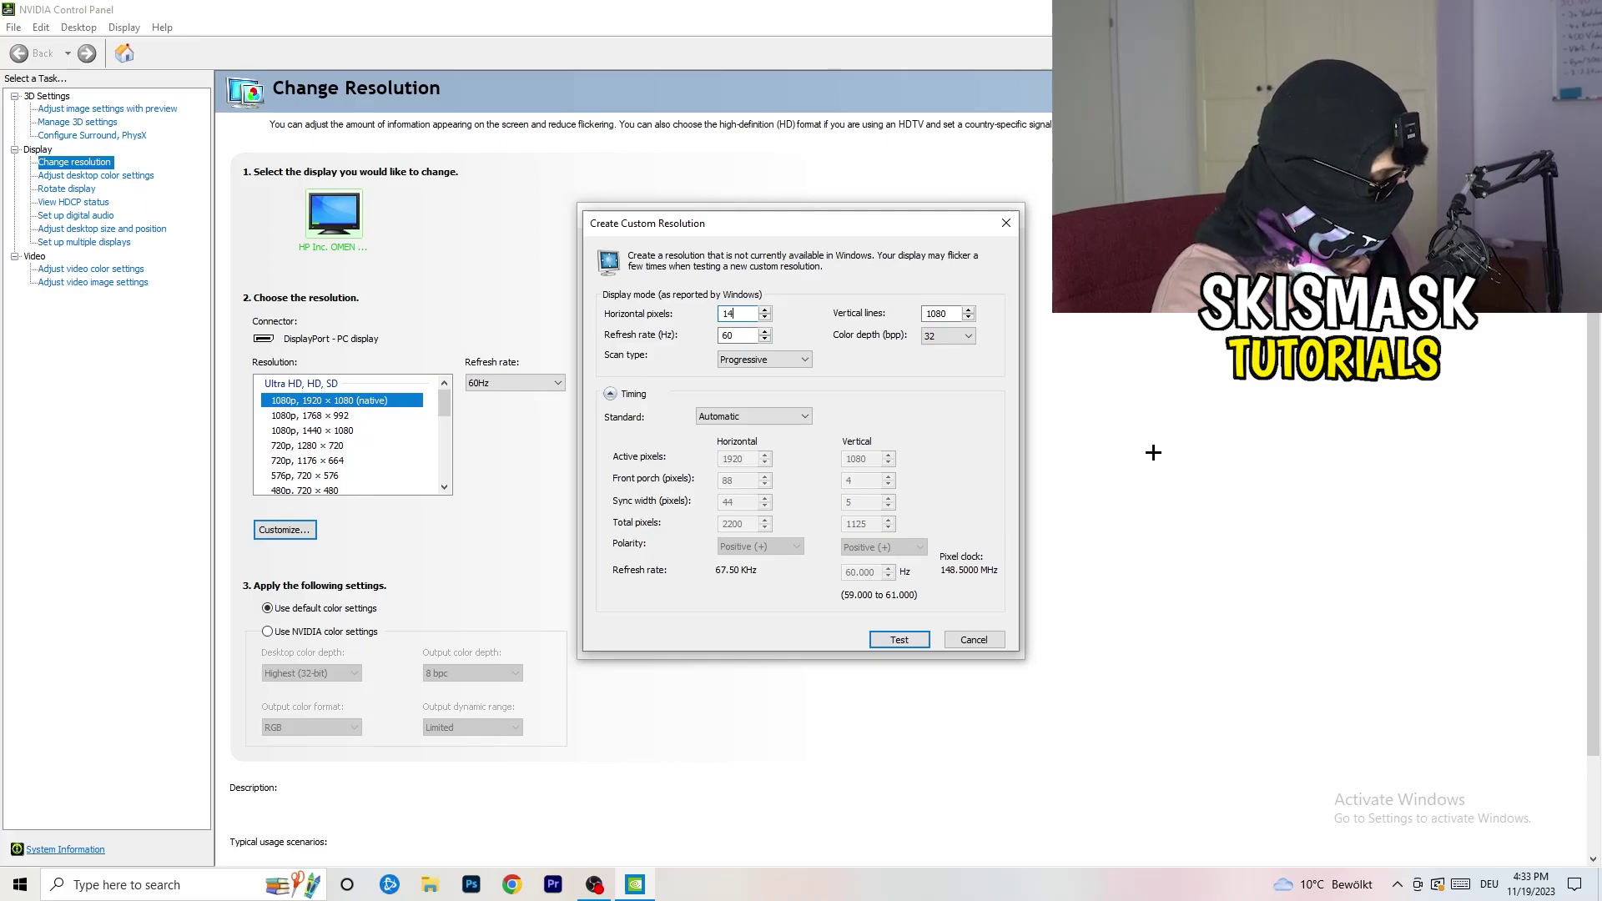
{"action": "type", "text": "440"}
{"action": "double_click", "coordinate": [935, 314]}
{"action": "type", "text": "10"}
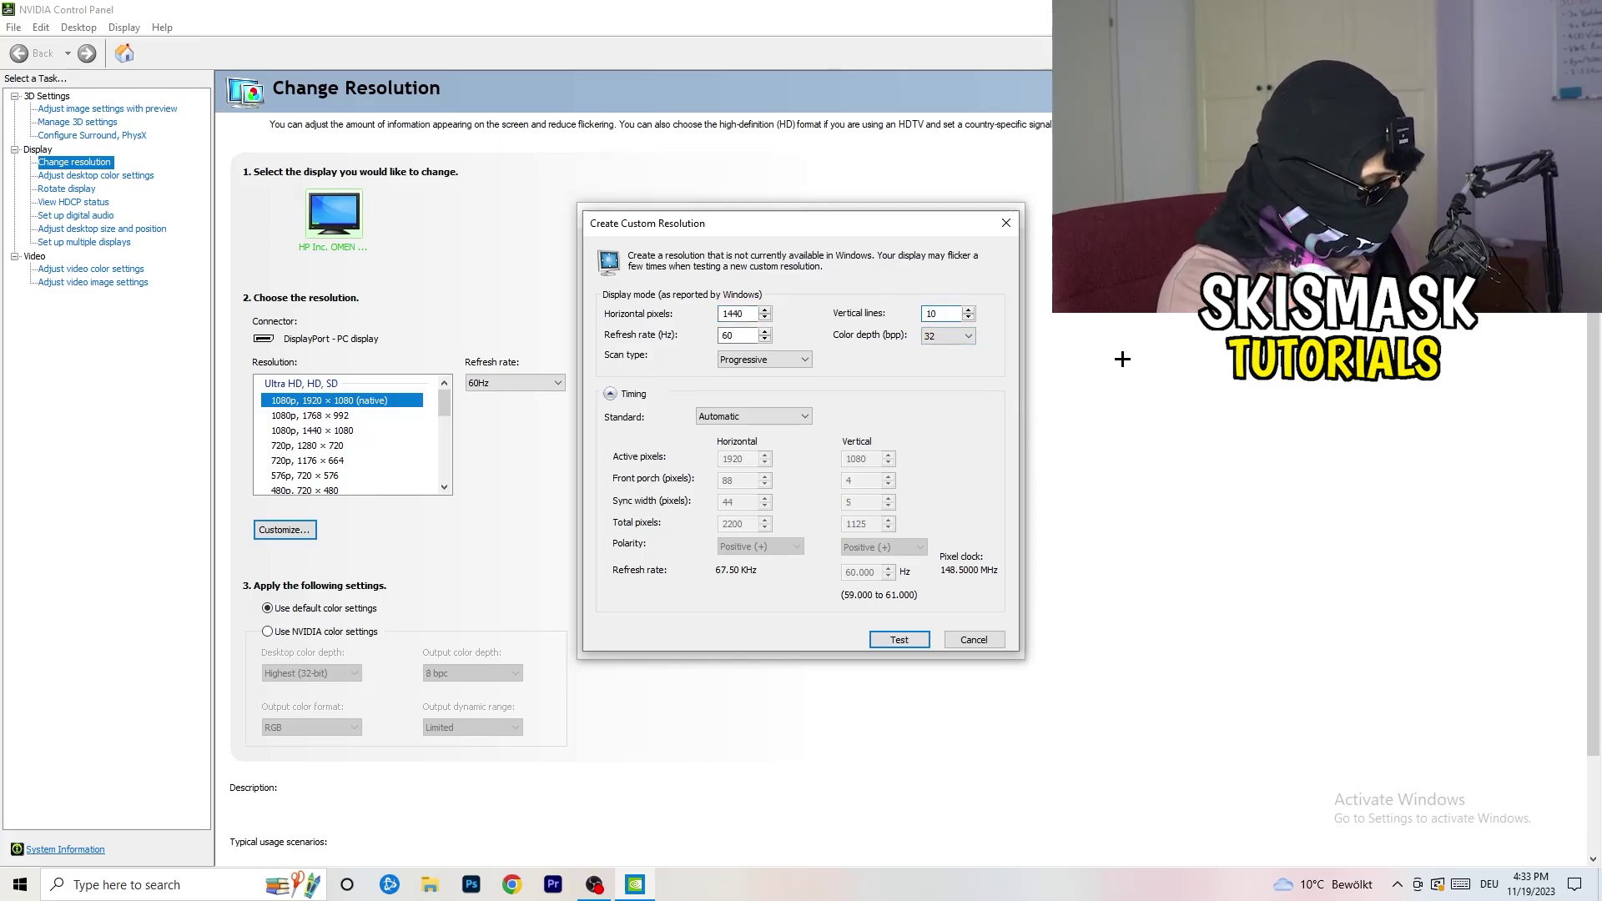
{"action": "type", "text": "40"}
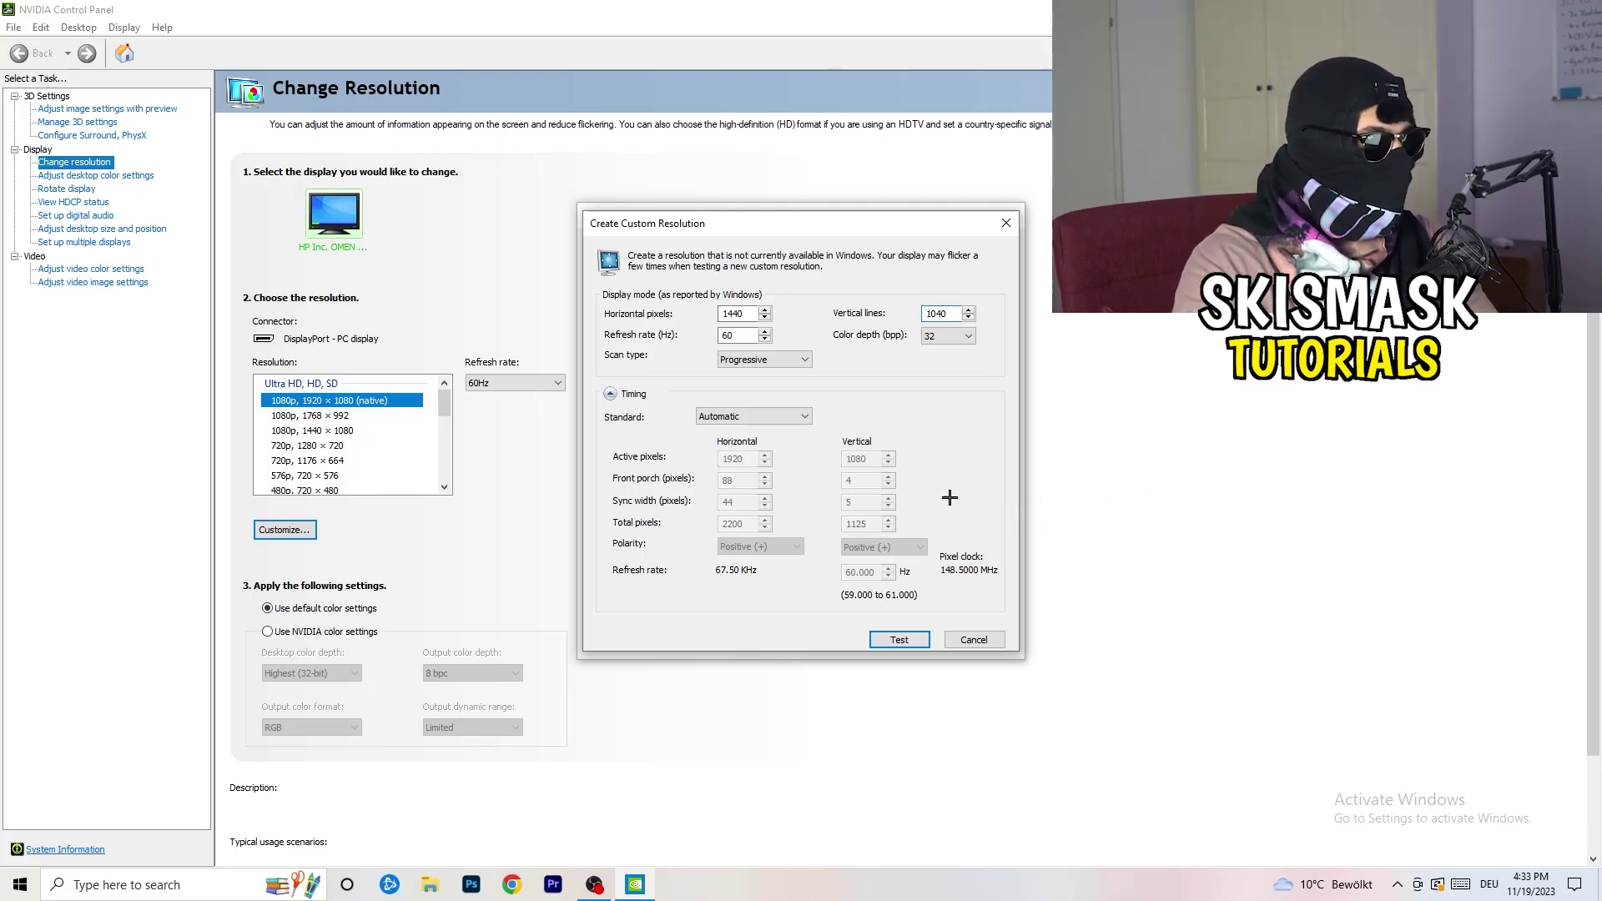
{"action": "left_click", "coordinate": [761, 359]}
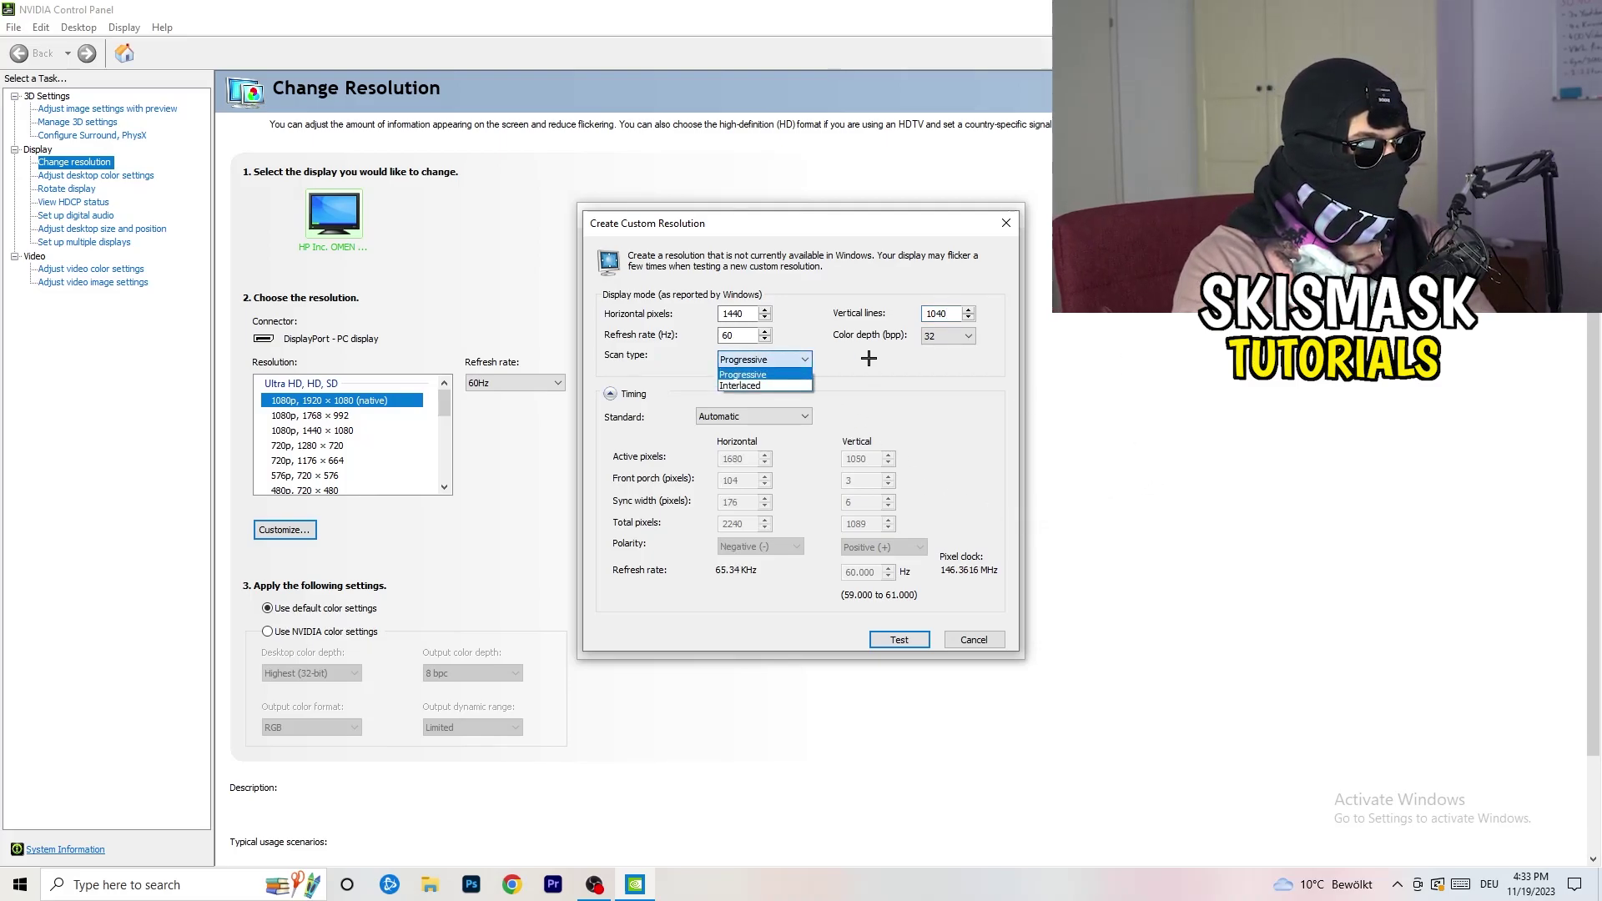
{"action": "left_click", "coordinate": [878, 407]}
{"action": "left_click", "coordinate": [773, 416]}
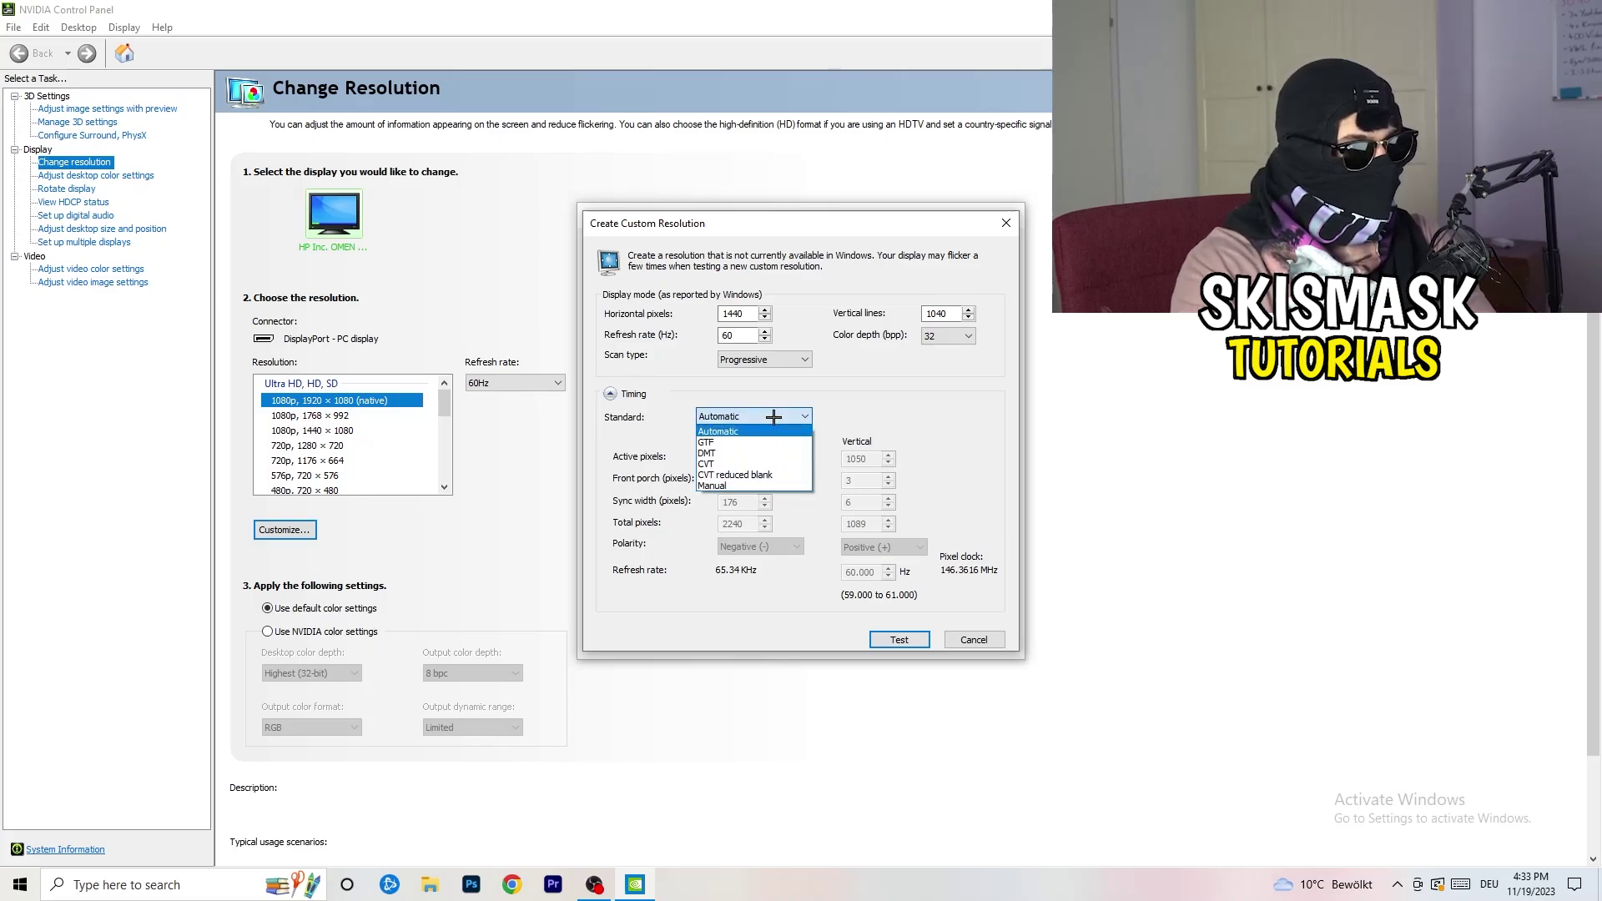
{"action": "left_click", "coordinate": [883, 427]}
{"action": "left_click", "coordinate": [749, 418]}
{"action": "left_click", "coordinate": [936, 415]}
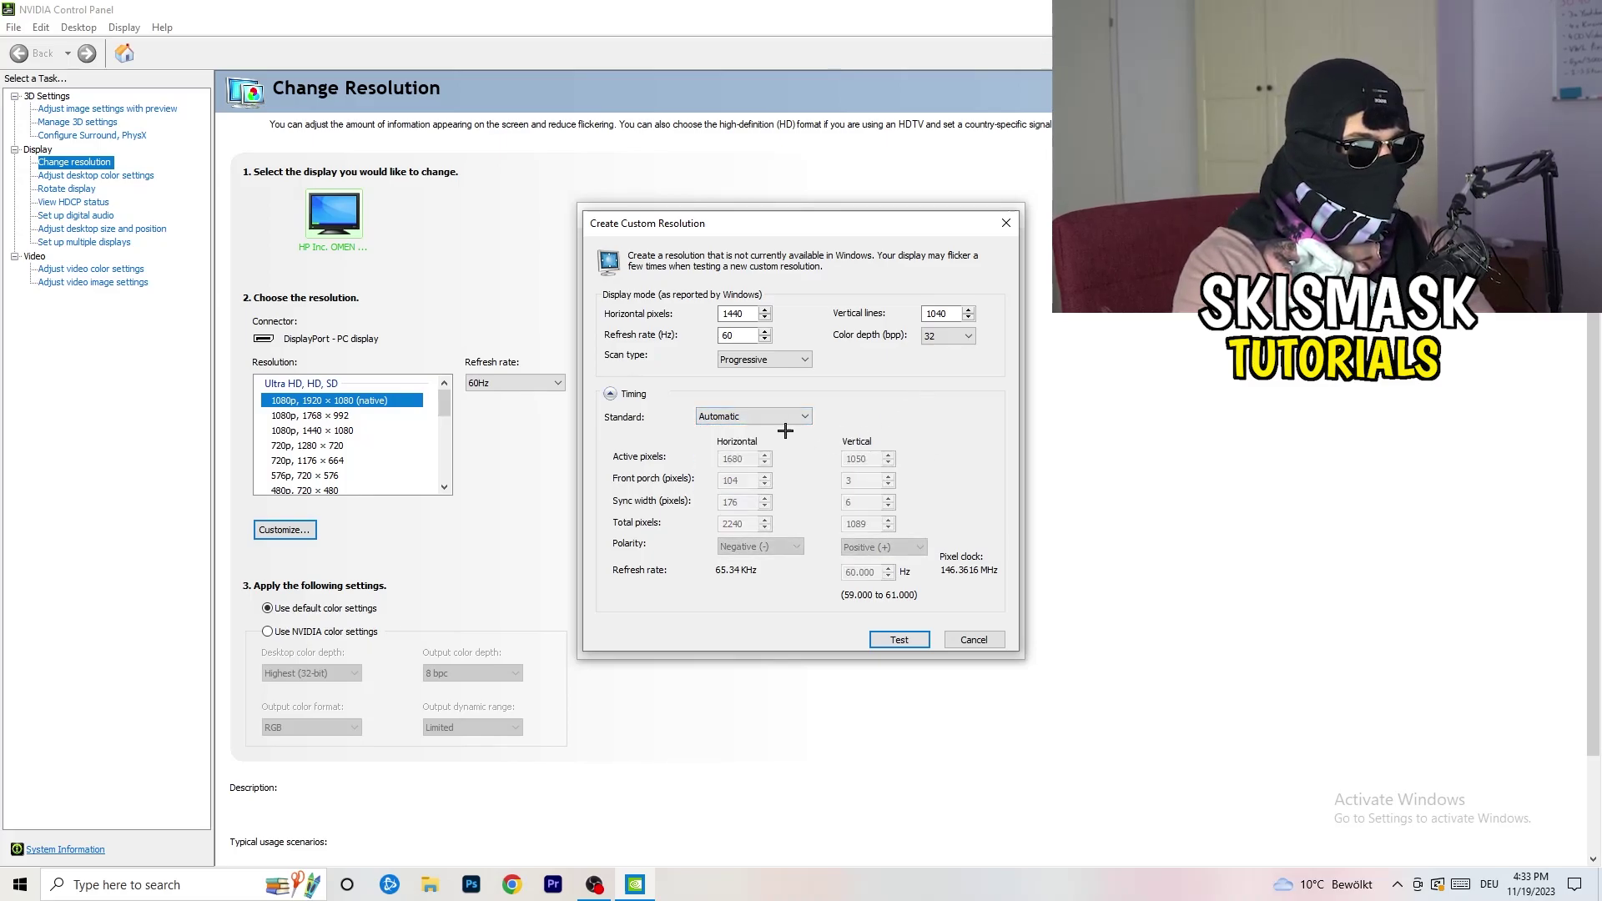
{"action": "left_click", "coordinate": [749, 417]}
{"action": "left_click", "coordinate": [756, 458]}
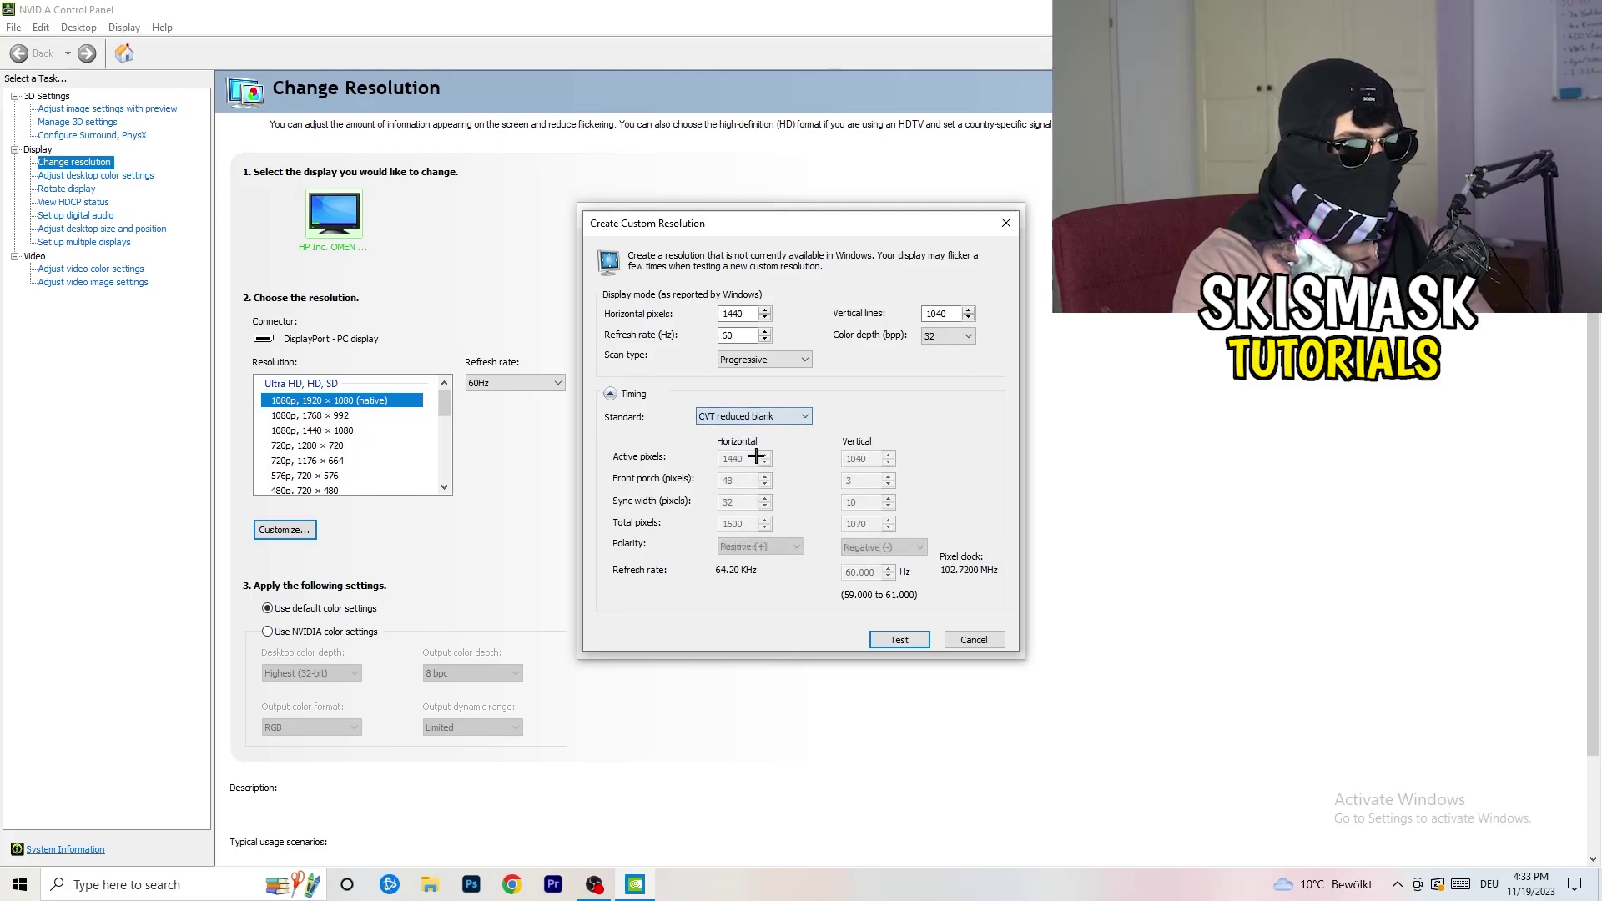
Close the custom resolution dialogs and NVIDIA Control Panel, then launch Windows Settings from Start.
{"action": "left_click", "coordinate": [1012, 218]}
{"action": "left_click", "coordinate": [1015, 216]}
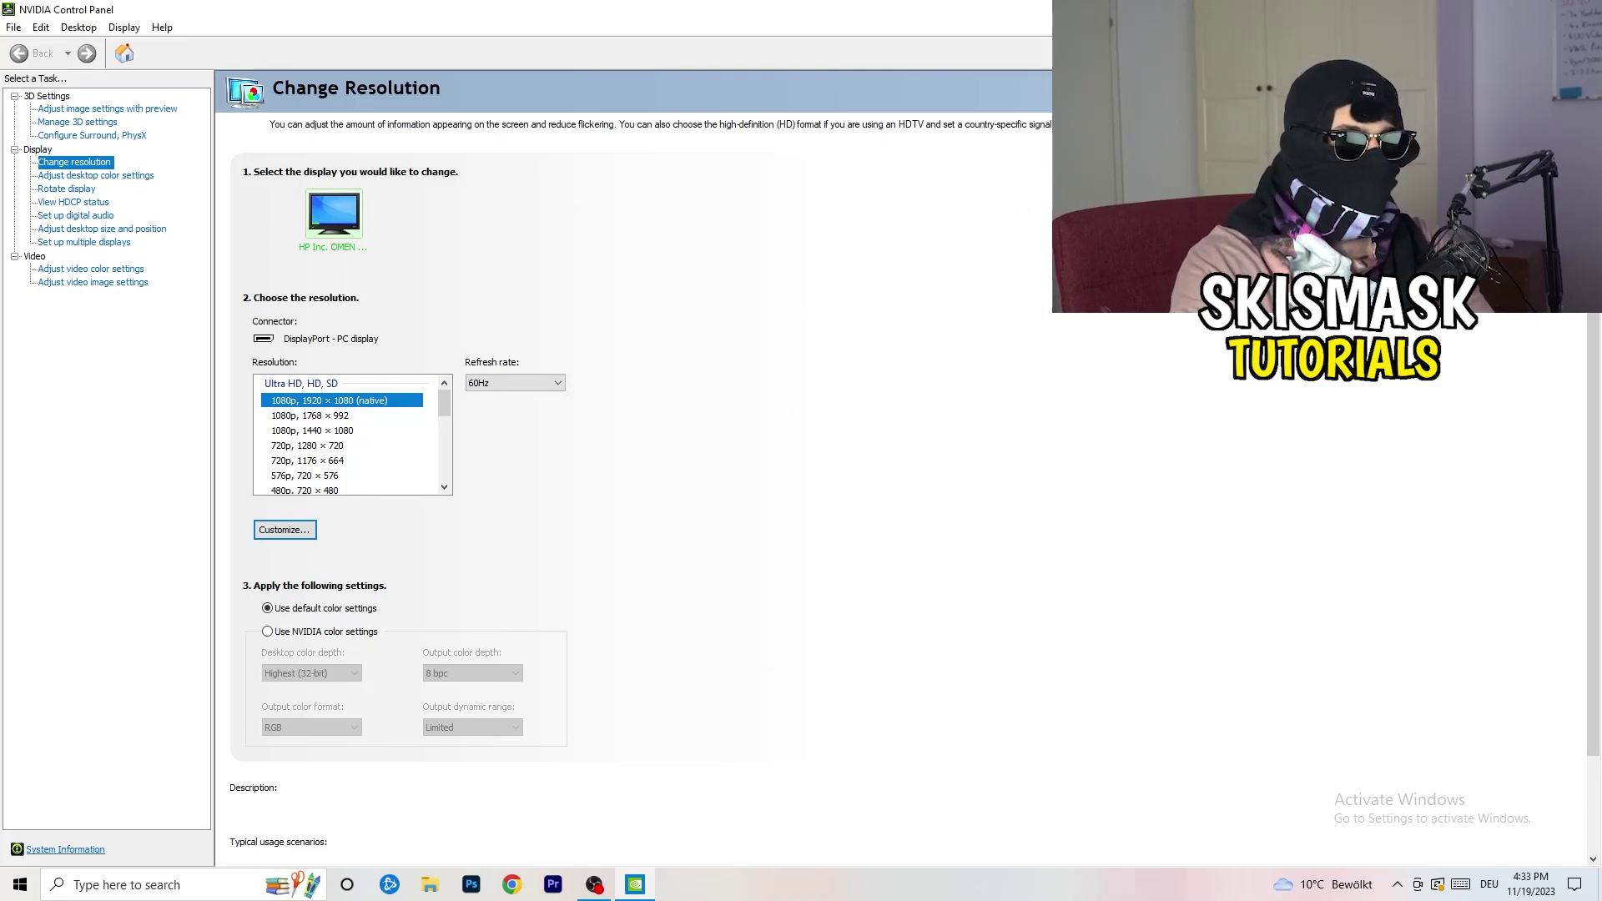
{"action": "key", "text": "alt+F4"}
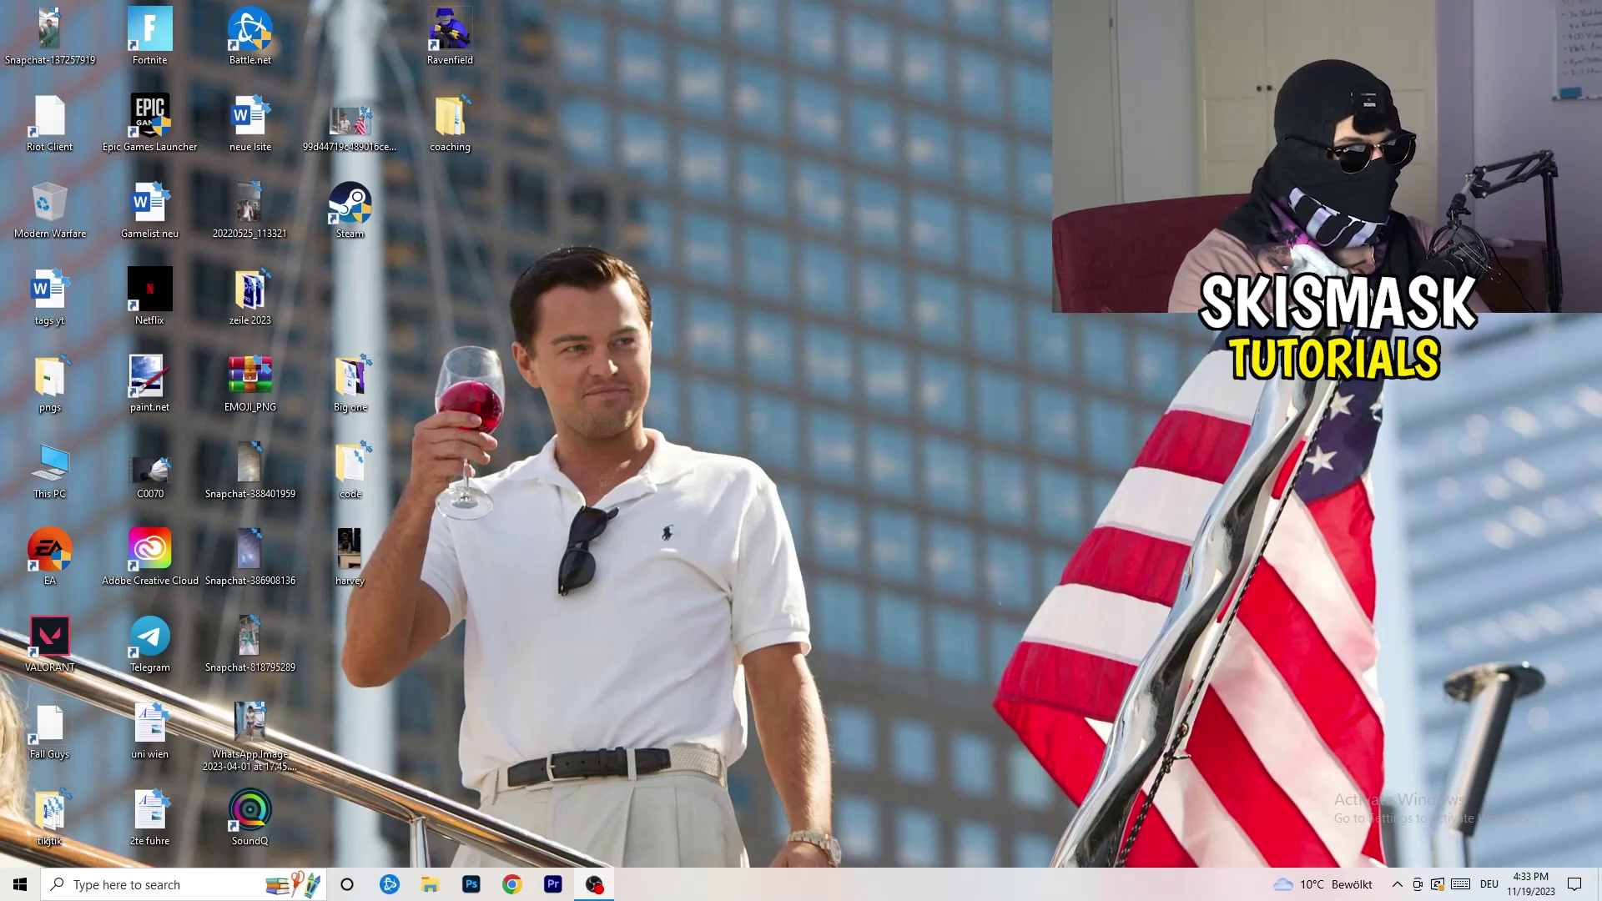
{"action": "left_click", "coordinate": [20, 885]}
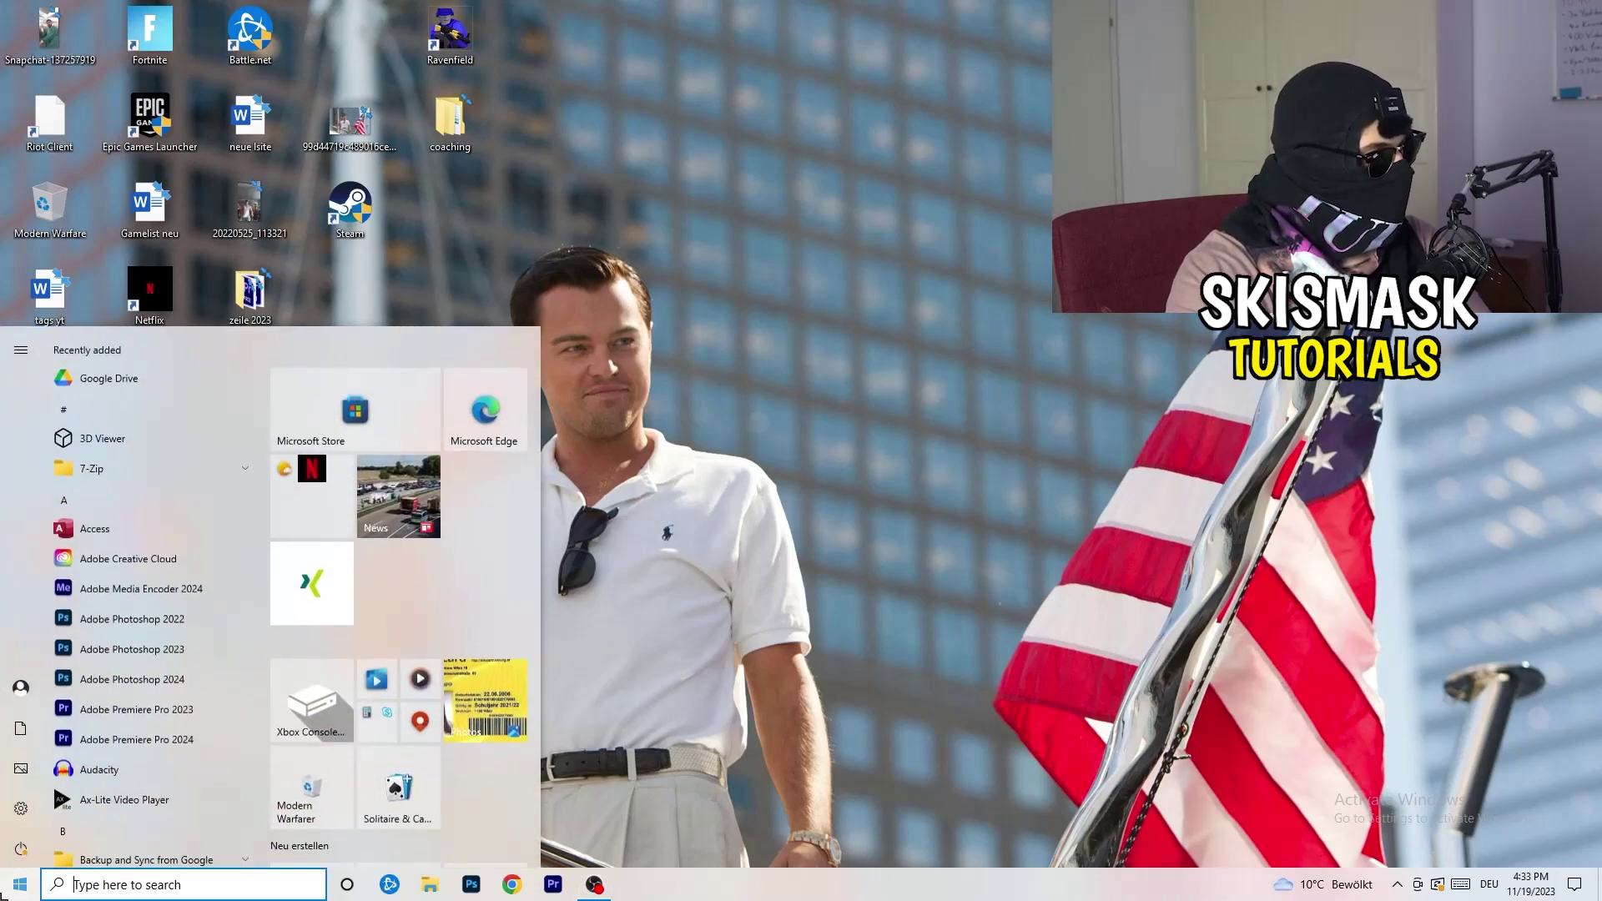
{"action": "left_click", "coordinate": [22, 808]}
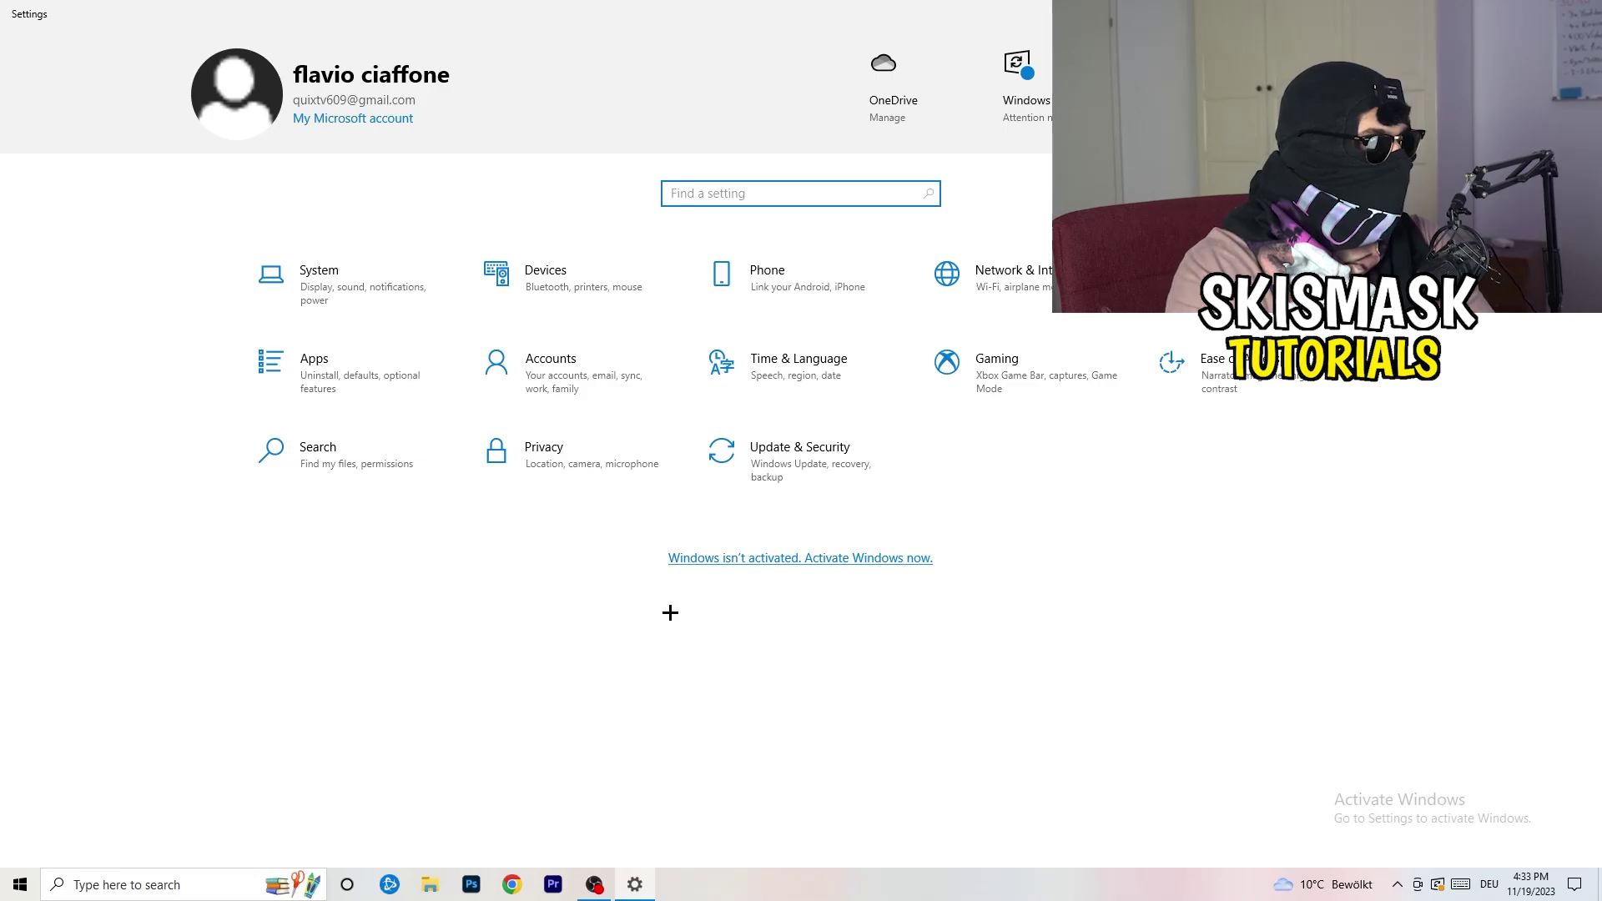
{"action": "left_click", "coordinate": [349, 302]}
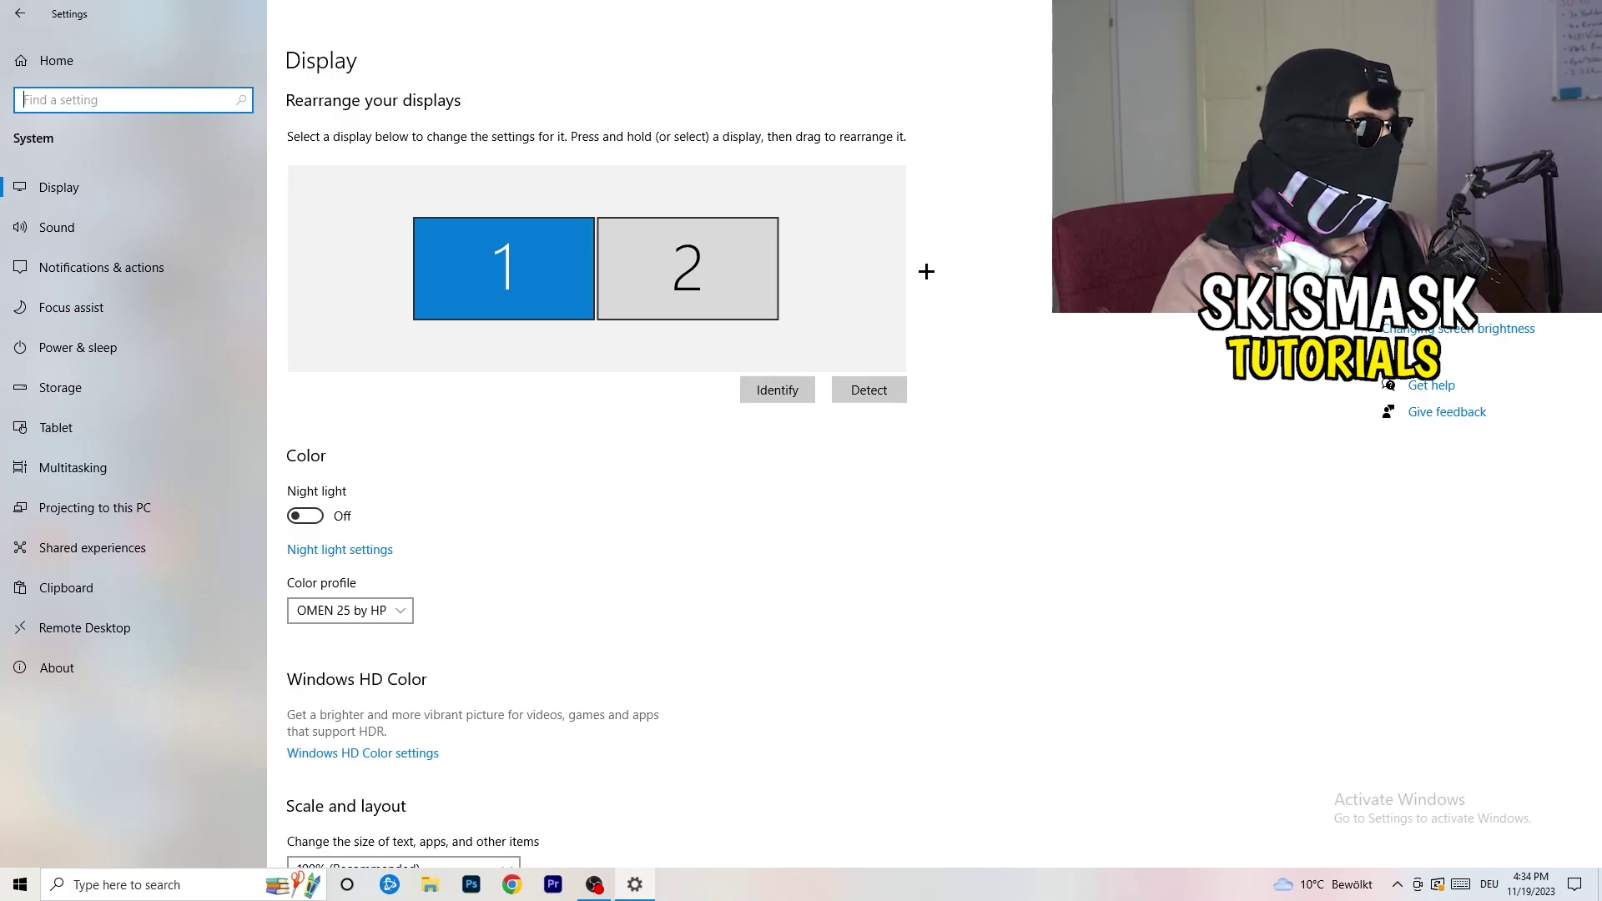
{"action": "scroll", "coordinate": [541, 417], "scroll_direction": "down", "scroll_amount": 5}
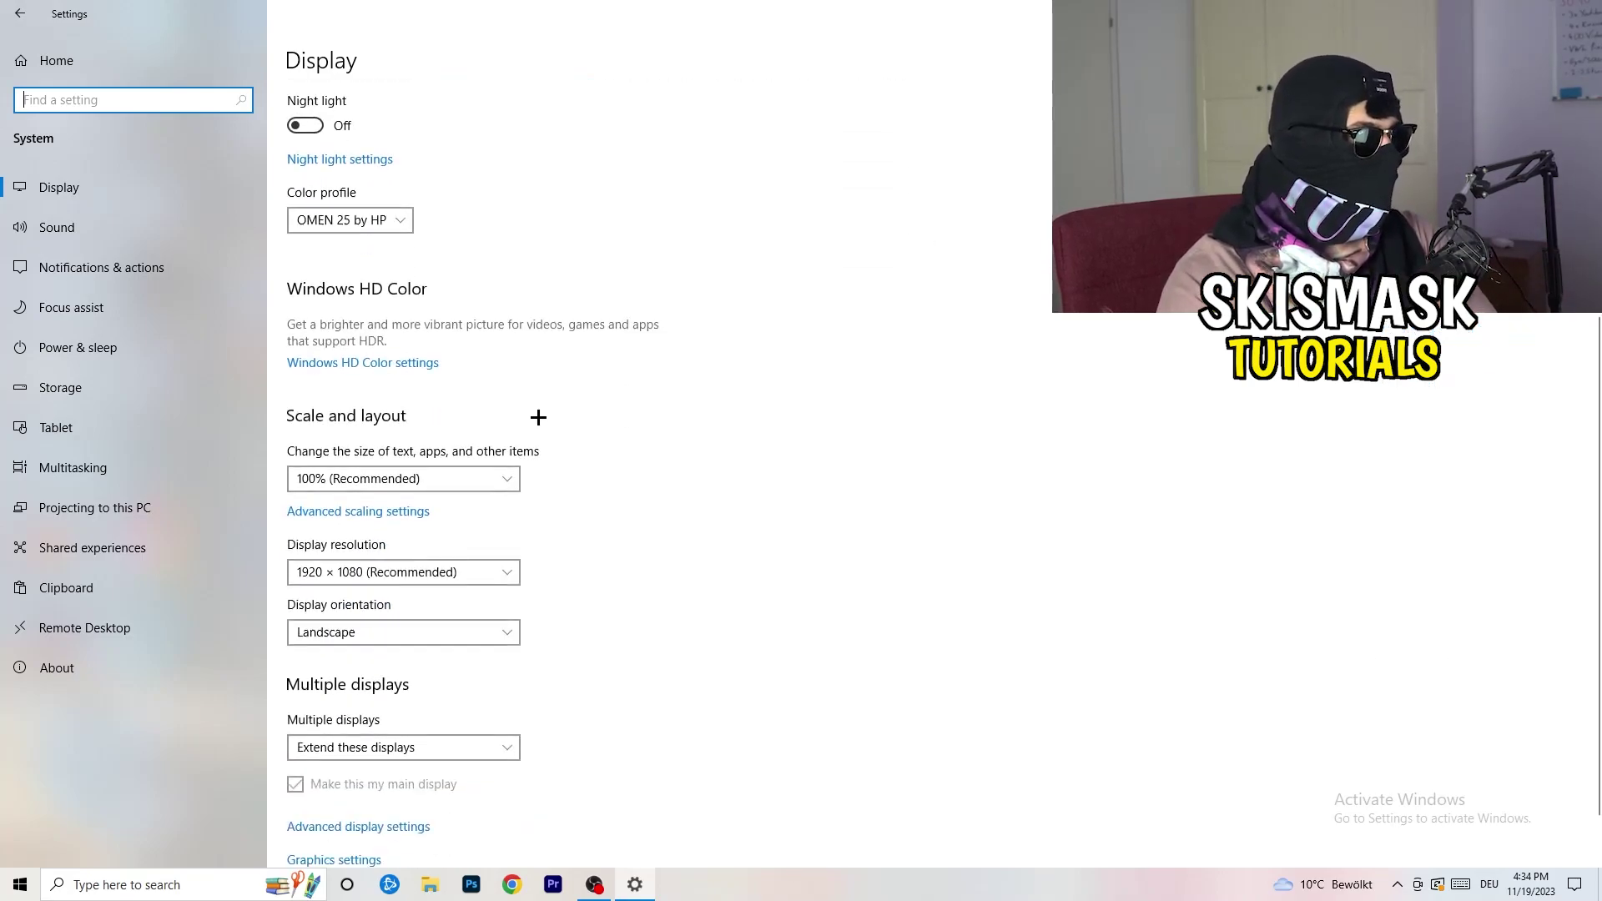
{"action": "left_click", "coordinate": [359, 219]}
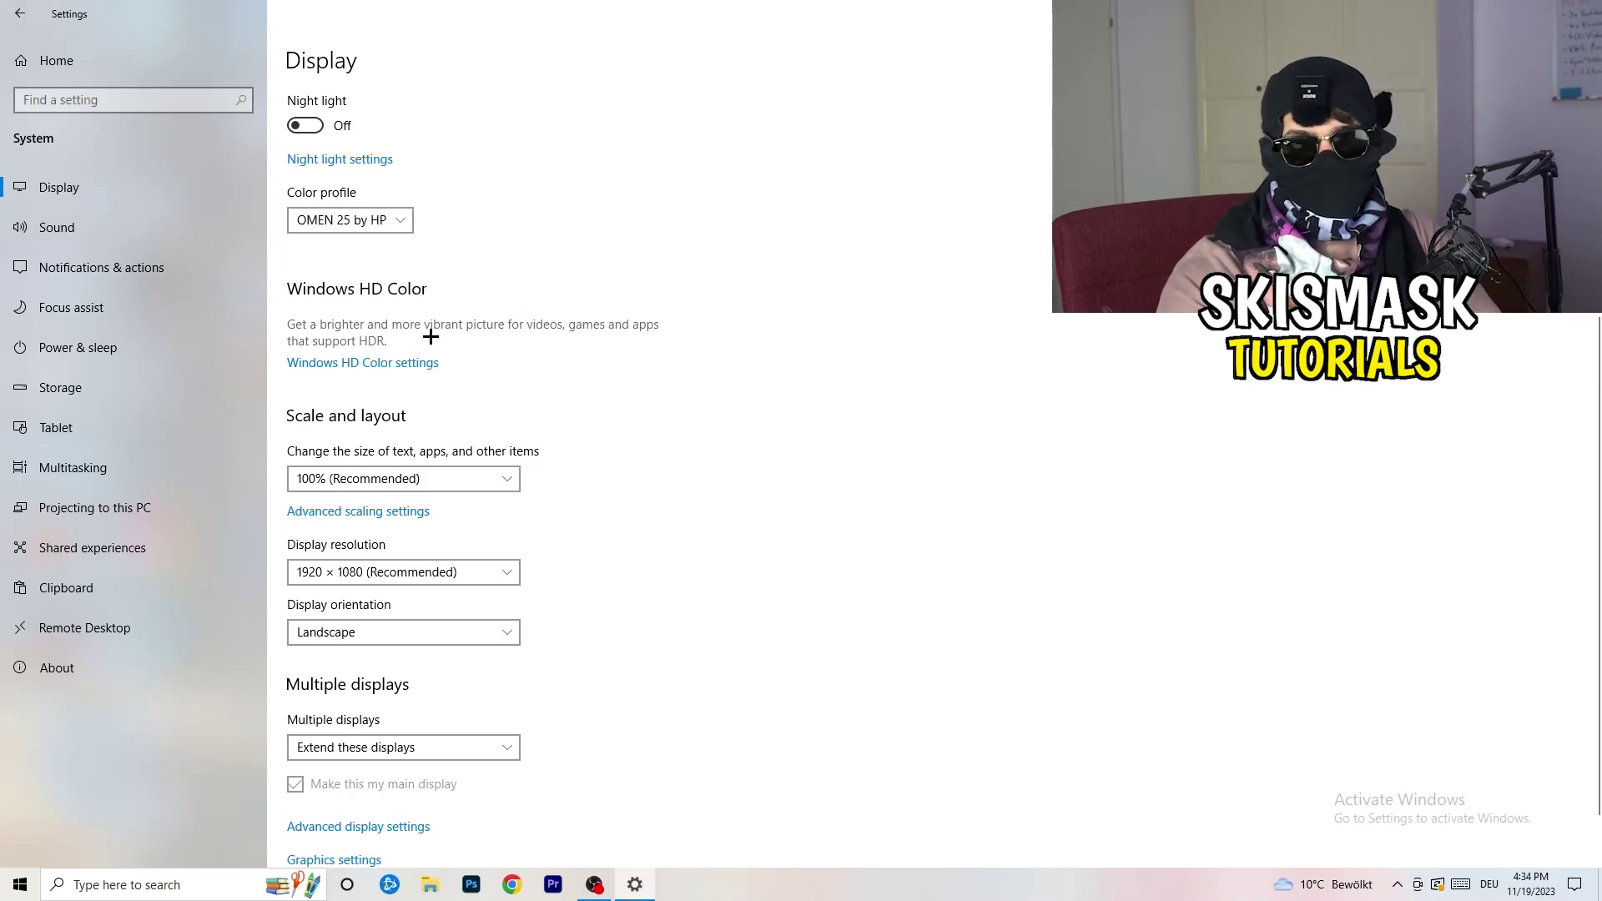
{"action": "scroll", "coordinate": [400, 346], "scroll_direction": "down", "scroll_amount": 1}
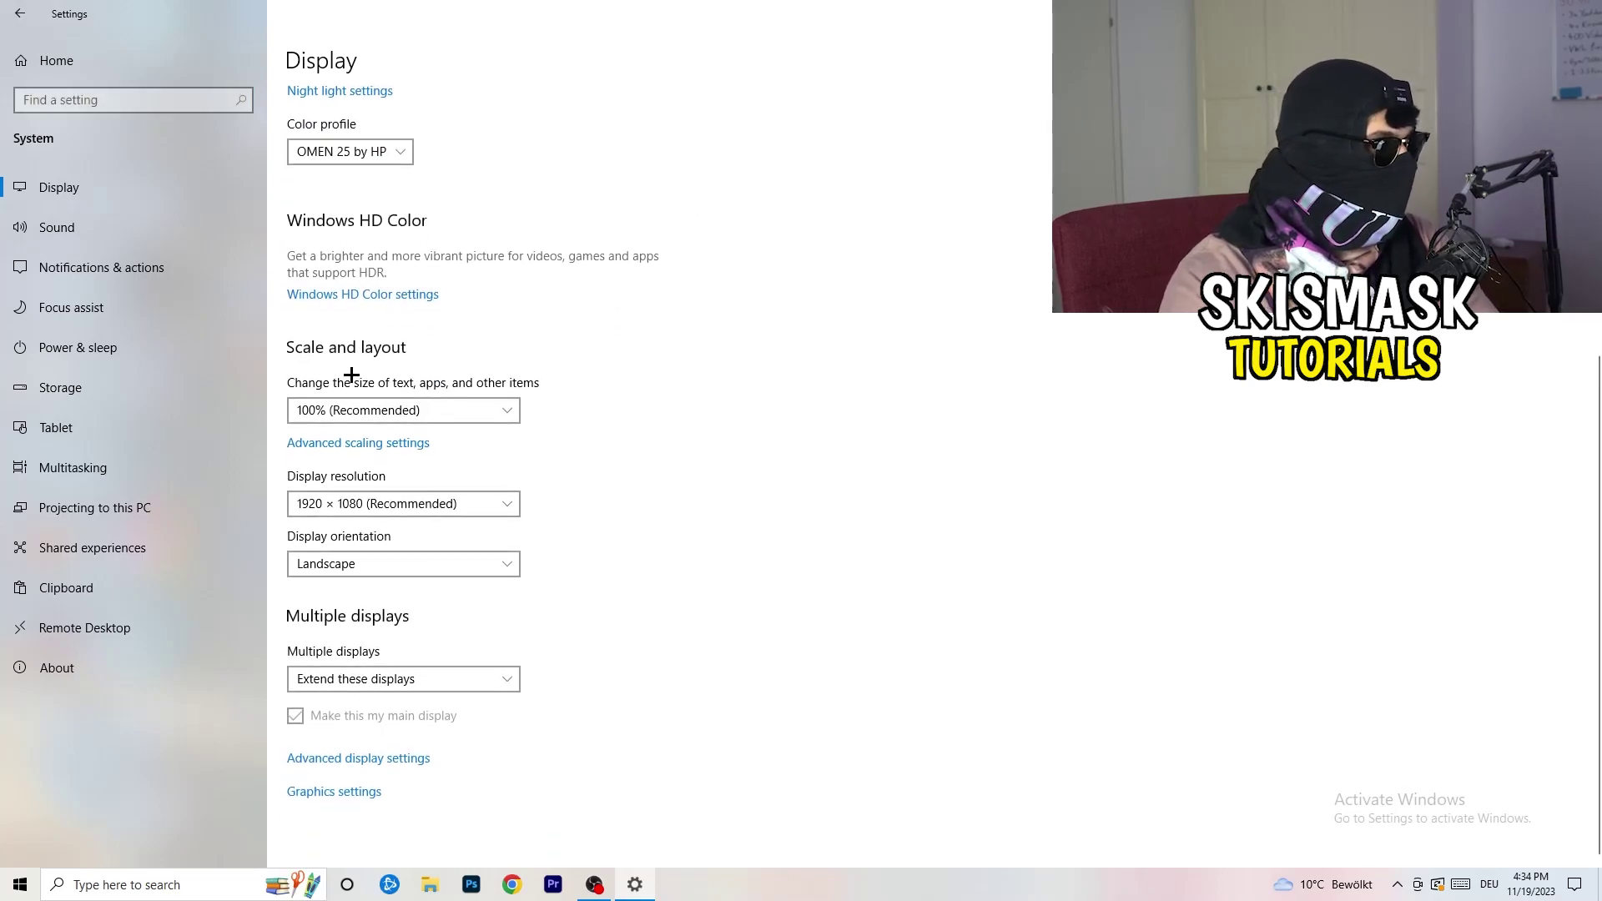
{"action": "left_click", "coordinate": [494, 409]}
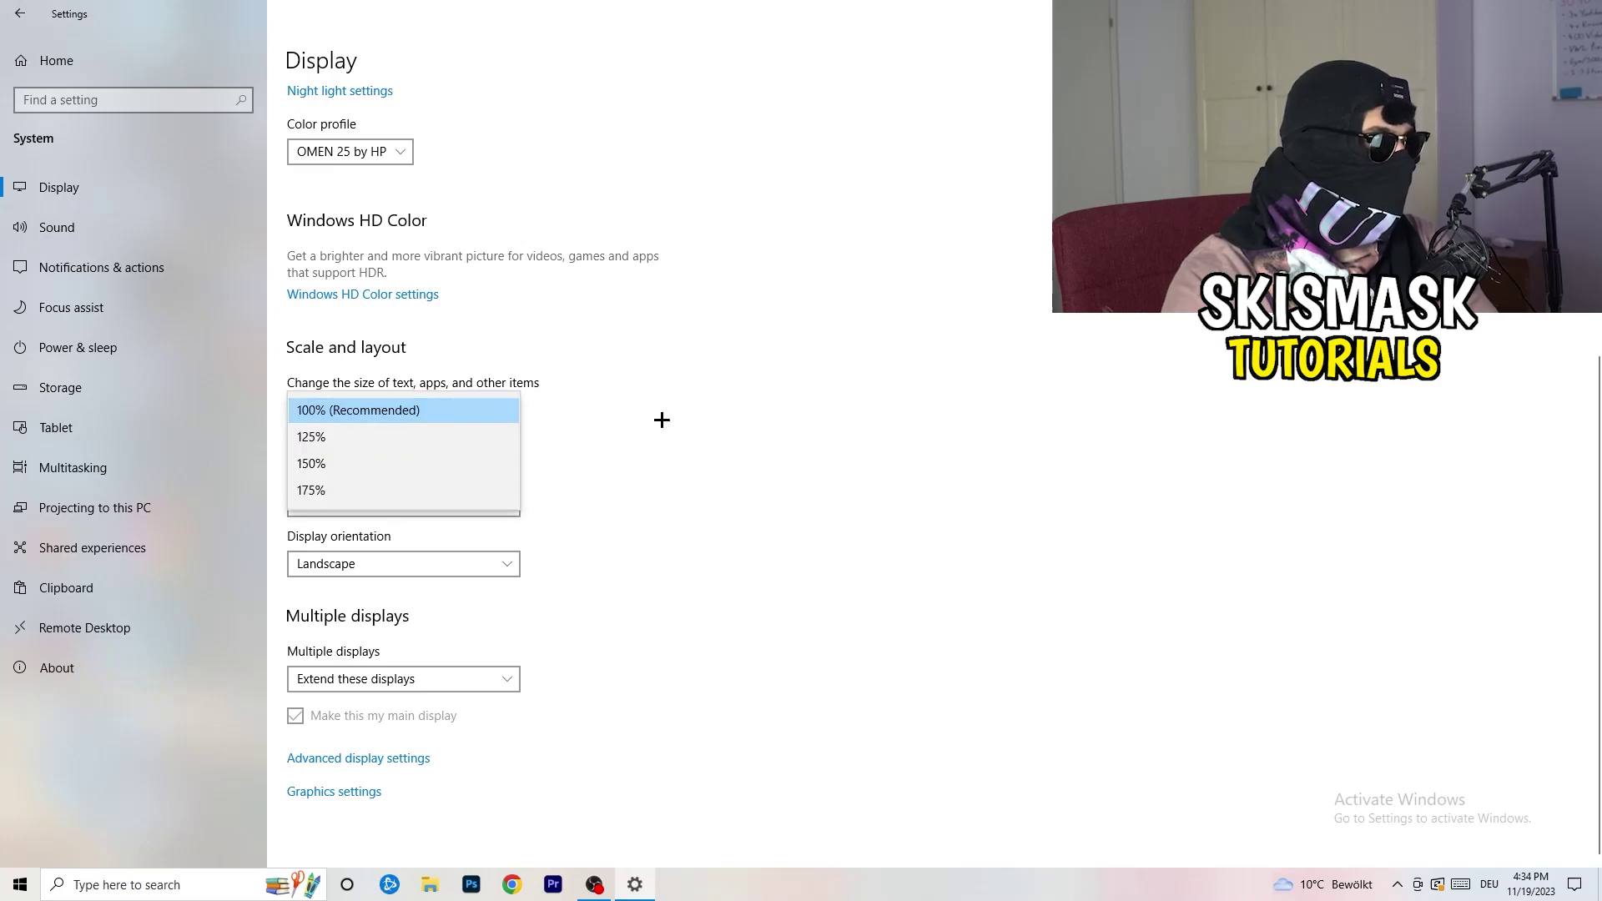
{"action": "left_click", "coordinate": [785, 393]}
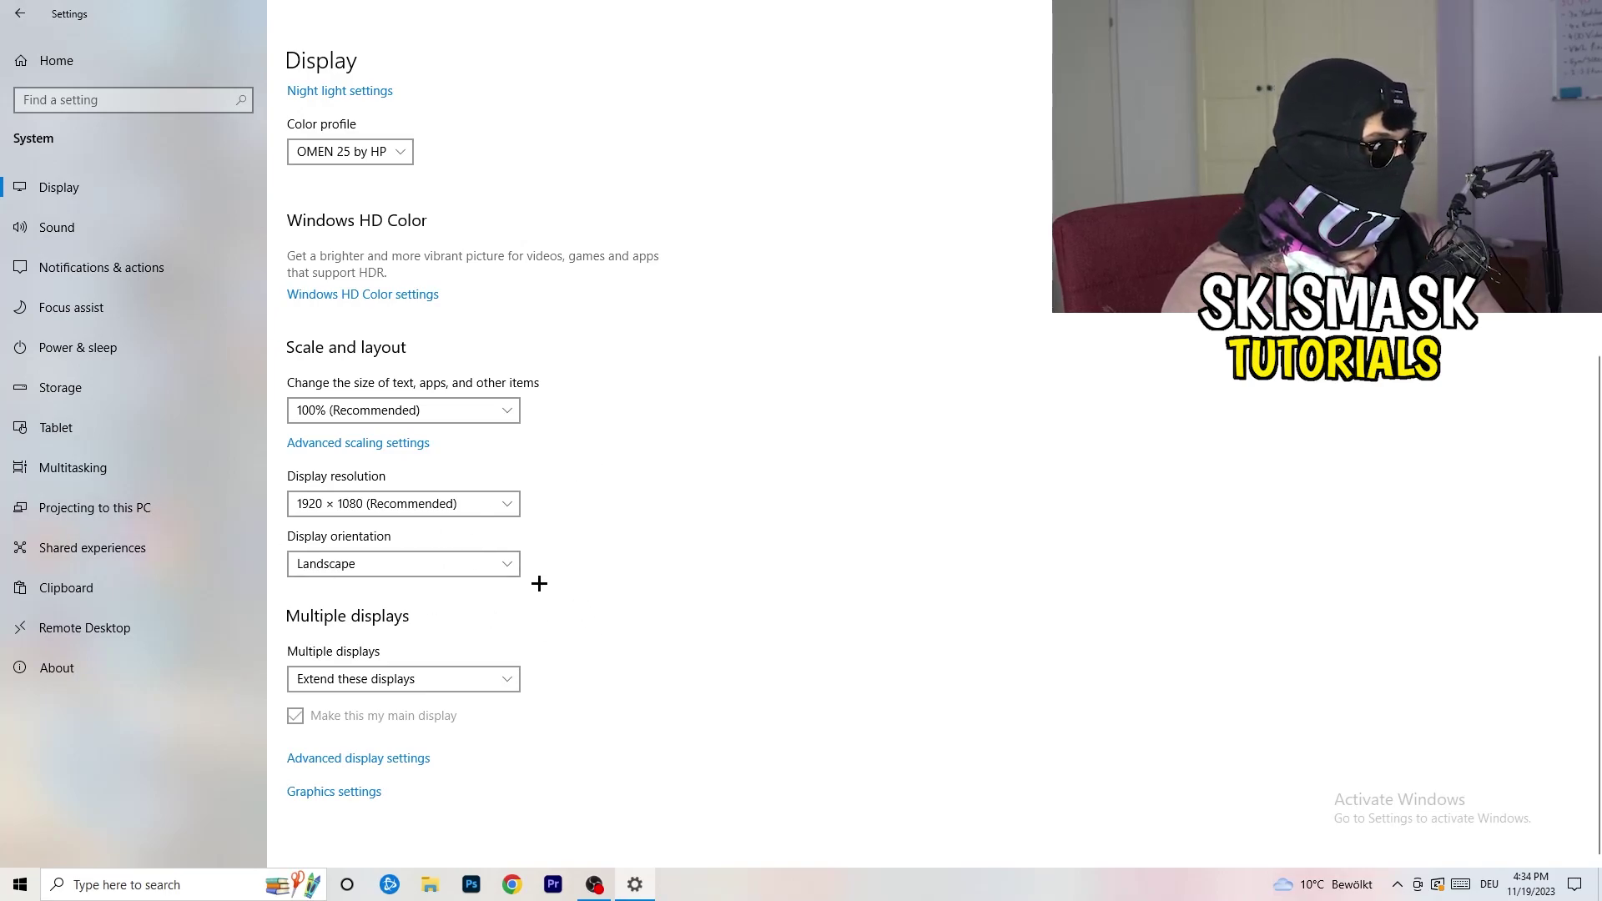
{"action": "left_click", "coordinate": [19, 14]}
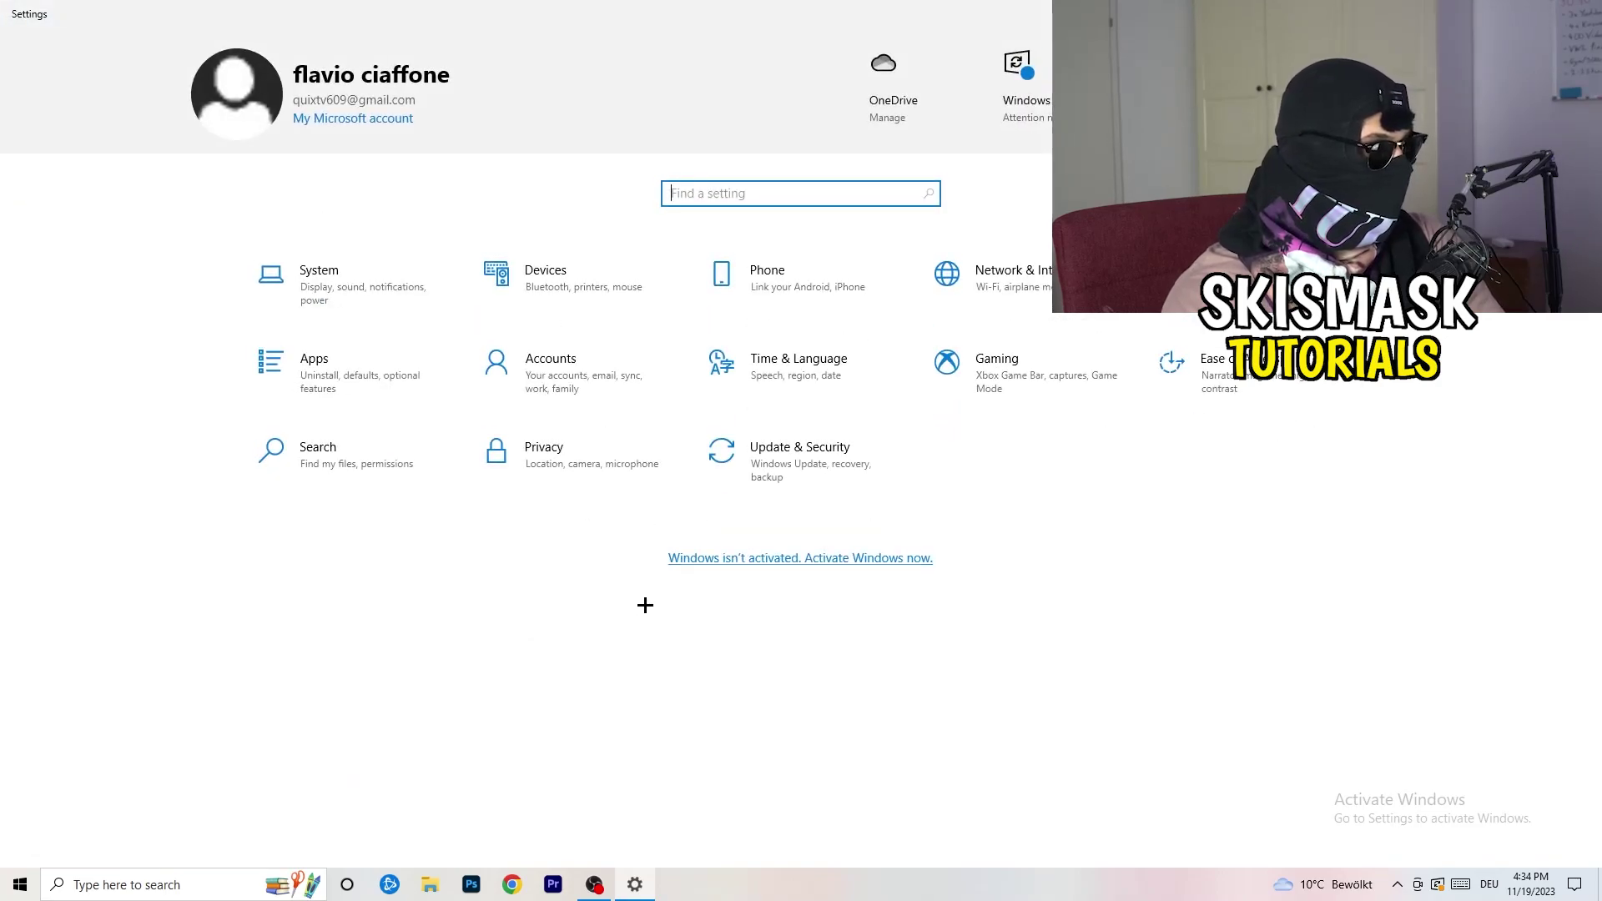
Go to the Xbox Game Bar gaming page, leaving Game Bar switched Off.
{"action": "left_click", "coordinate": [1048, 399]}
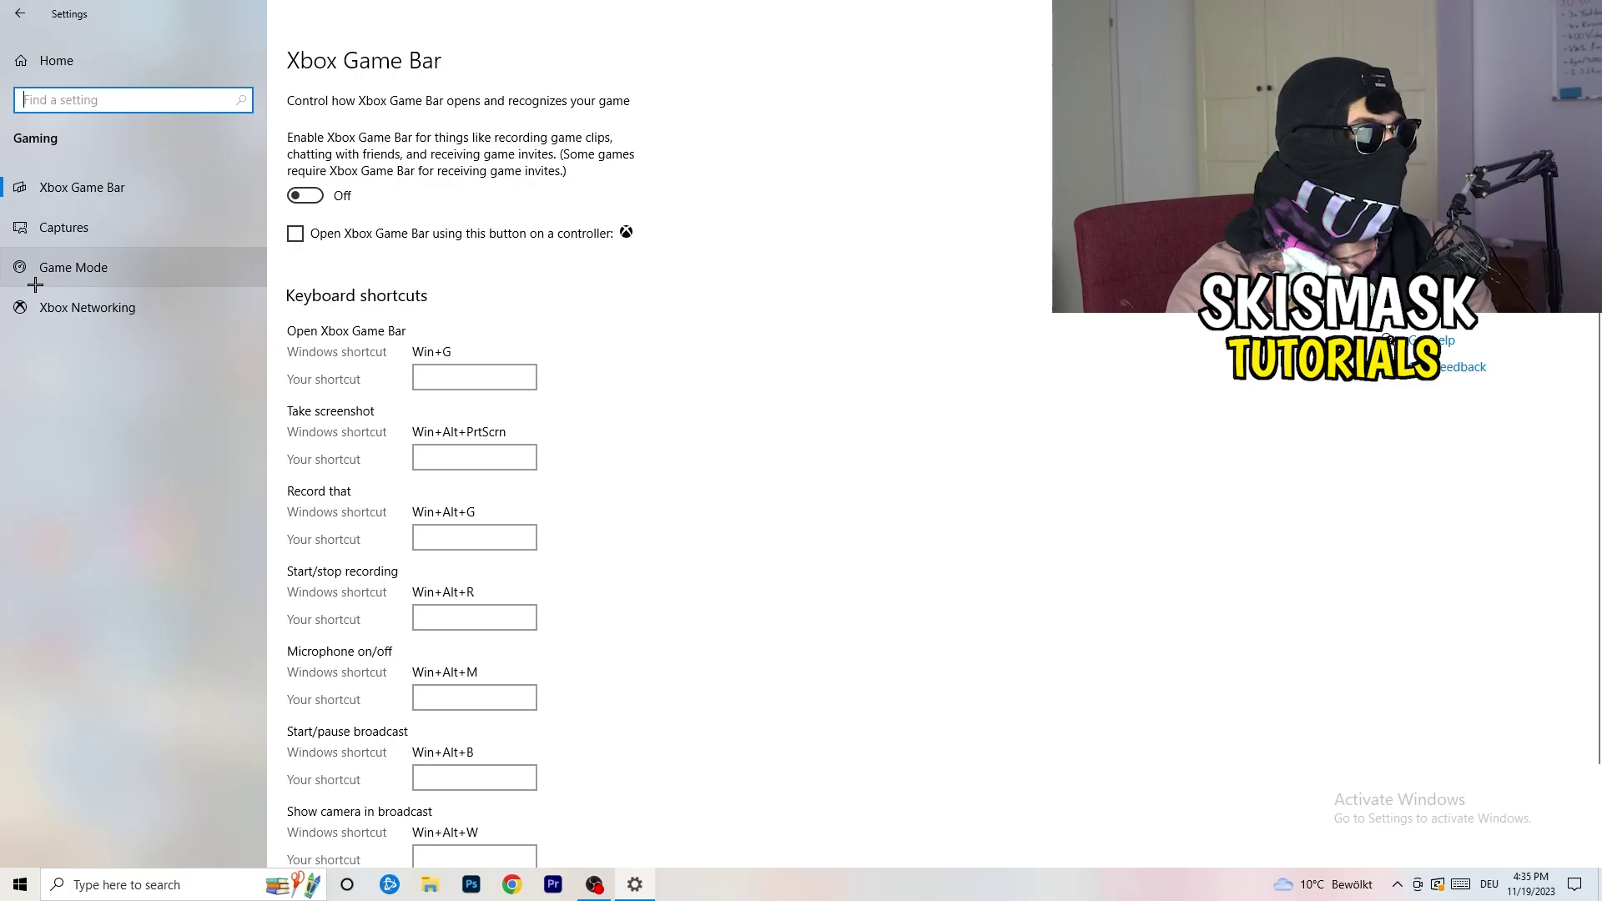
Confirm Game Mode is On, then close Windows Settings with Alt+F4.
{"action": "left_click", "coordinate": [143, 264]}
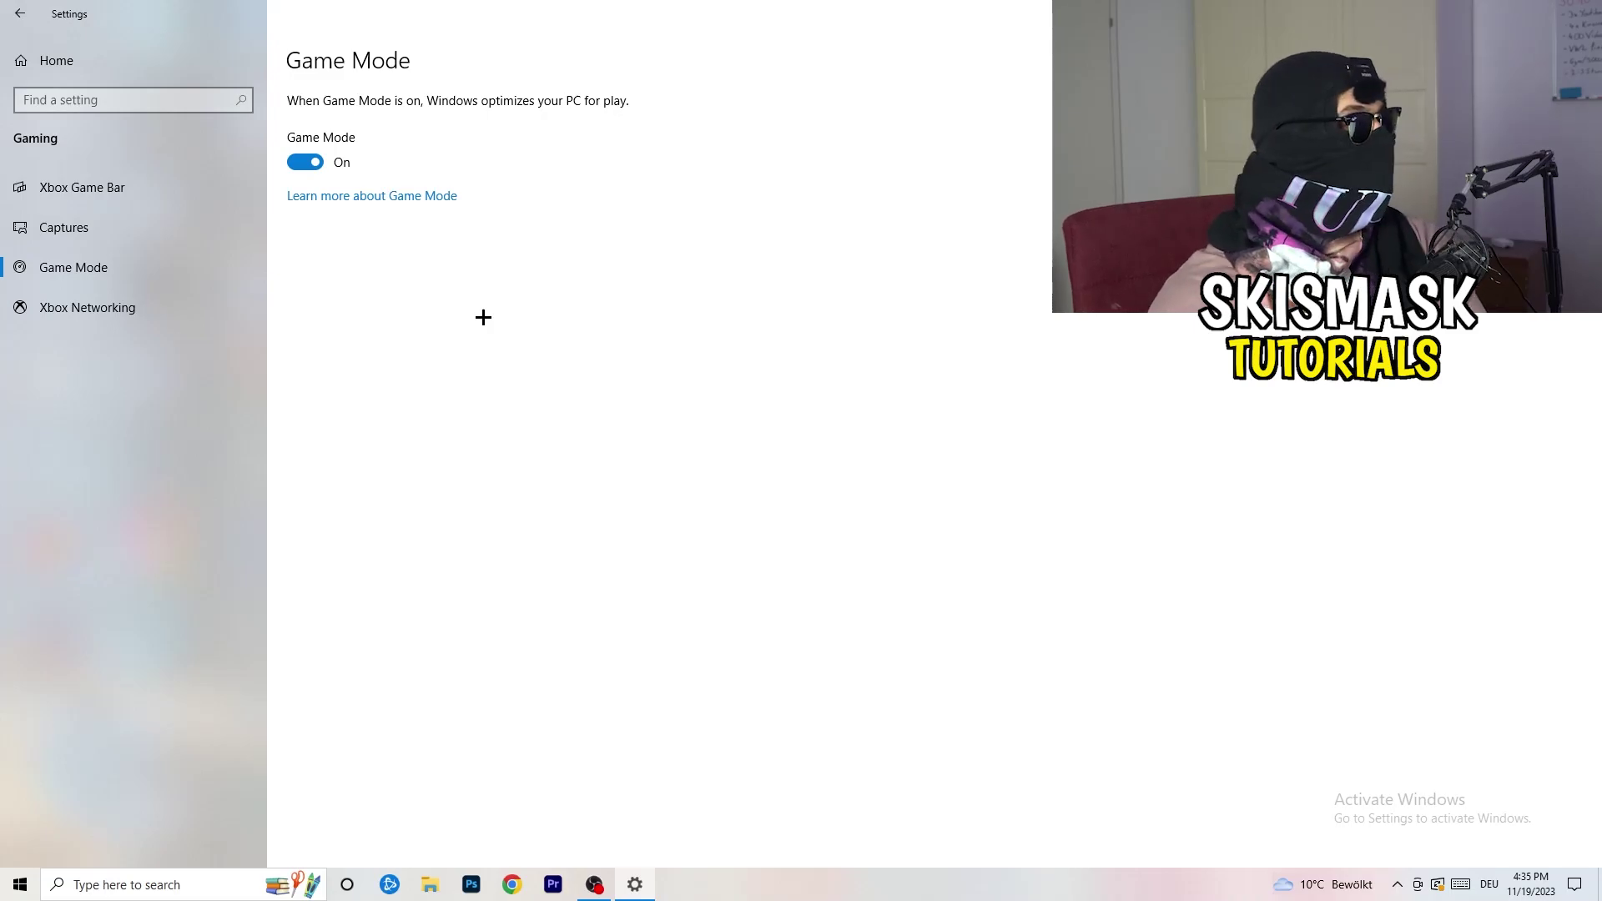
{"action": "key", "text": "alt+F4"}
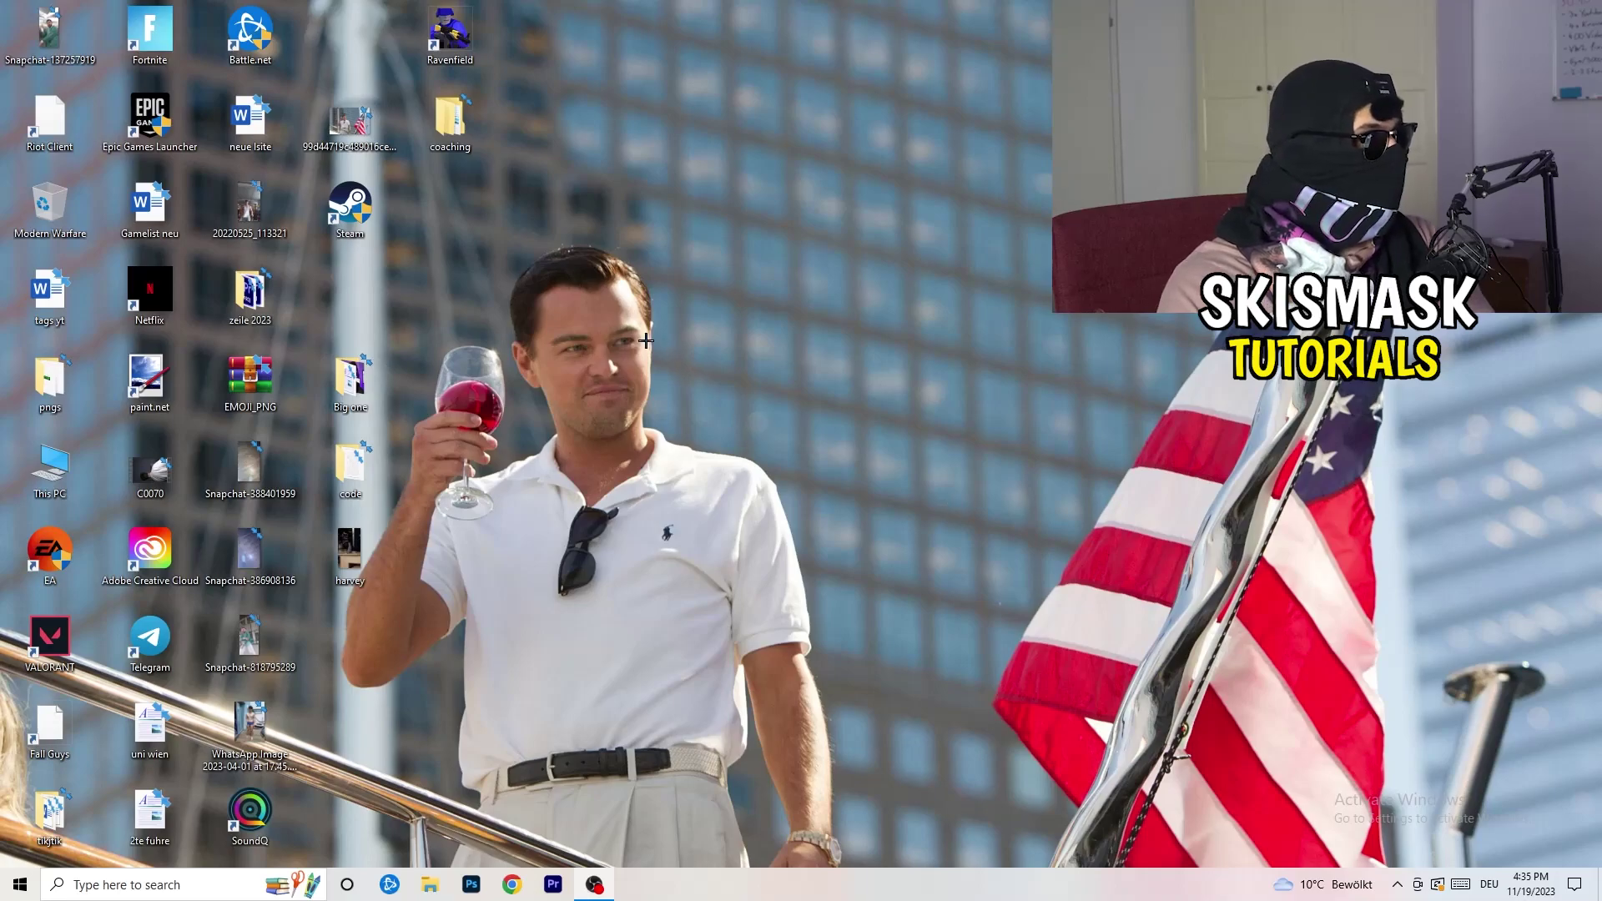
In the Steam shortcut's Properties, choose Windows 8 compatibility mode with admin rights and confirm OK.
{"action": "left_click_drag", "start_coordinate": [349, 219], "coordinate": [849, 340]}
{"action": "right_click", "coordinate": [853, 289]}
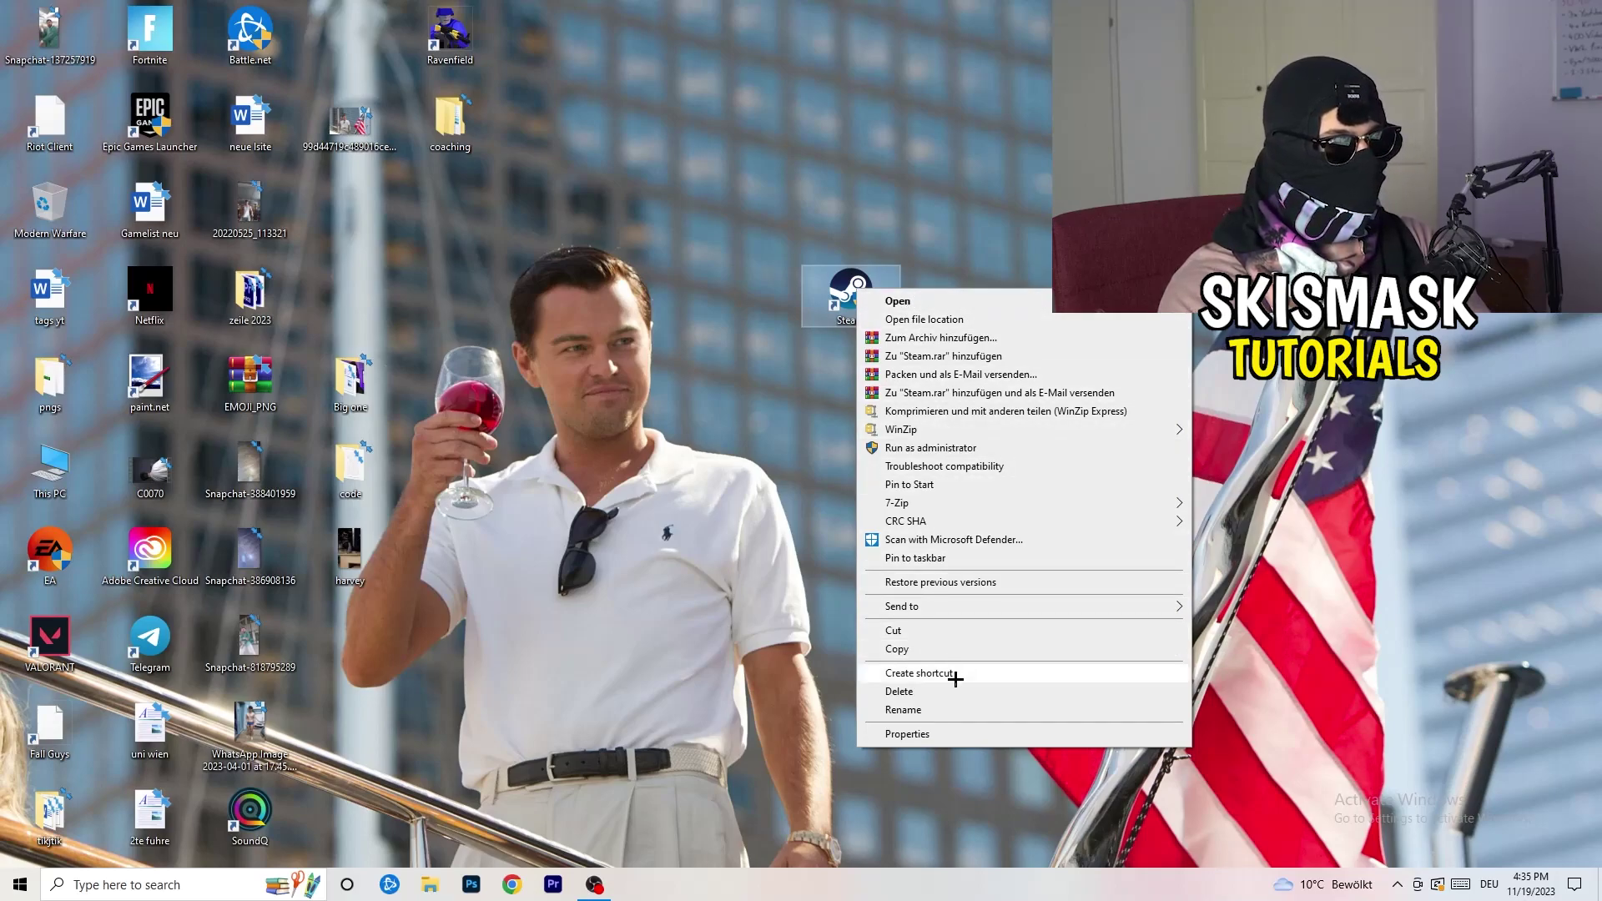
{"action": "left_click", "coordinate": [964, 734]}
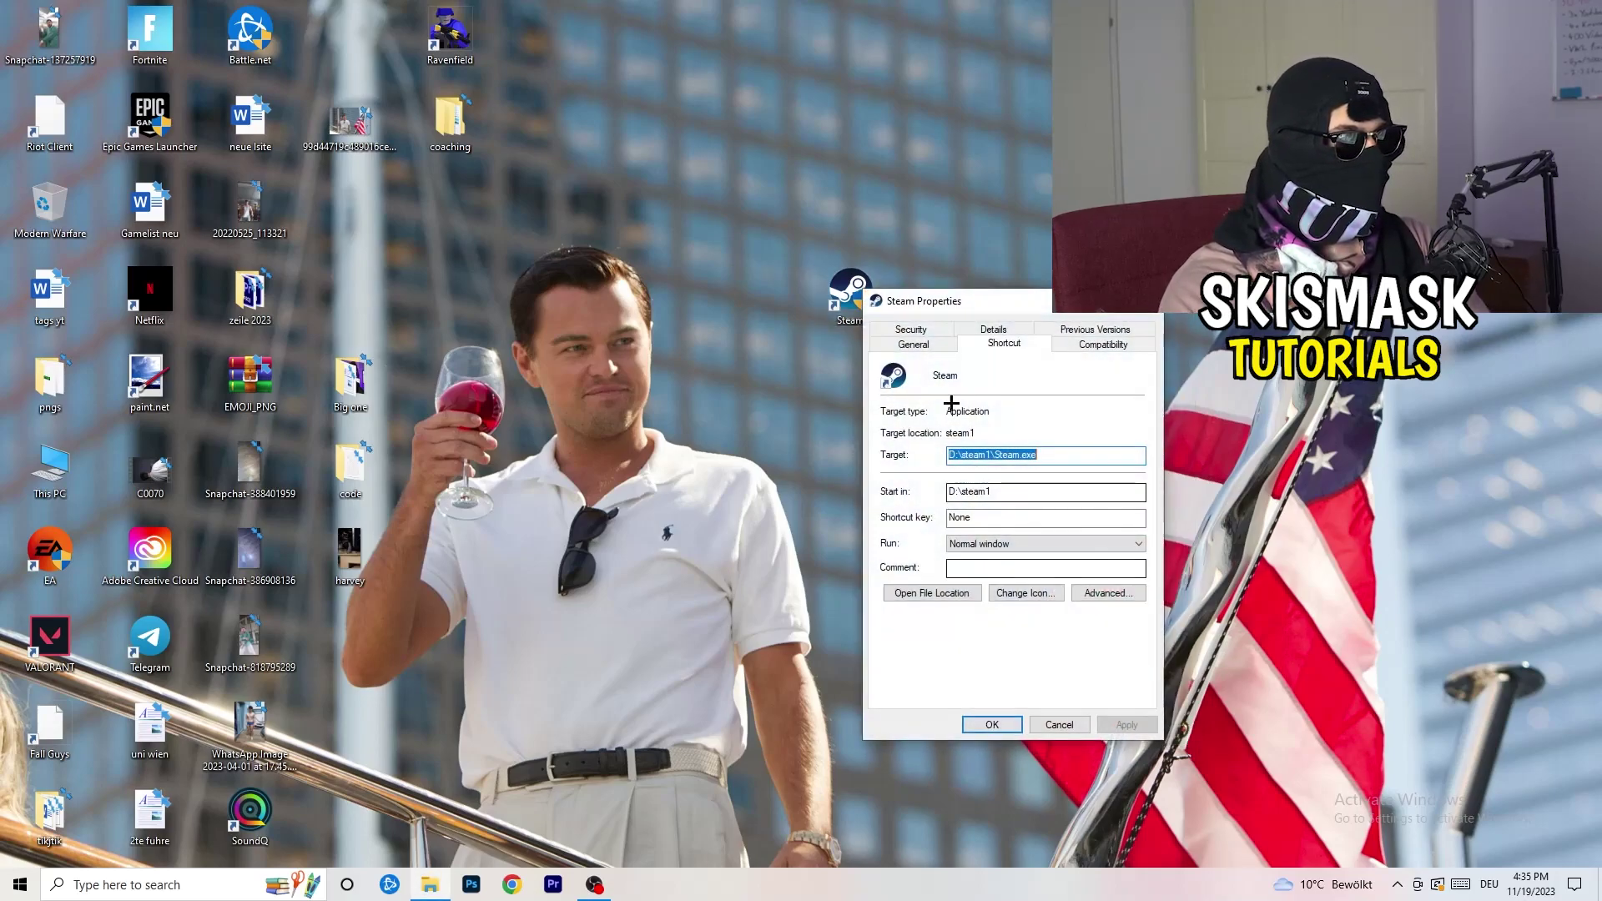
{"action": "left_click_drag", "start_coordinate": [944, 297], "coordinate": [693, 159]}
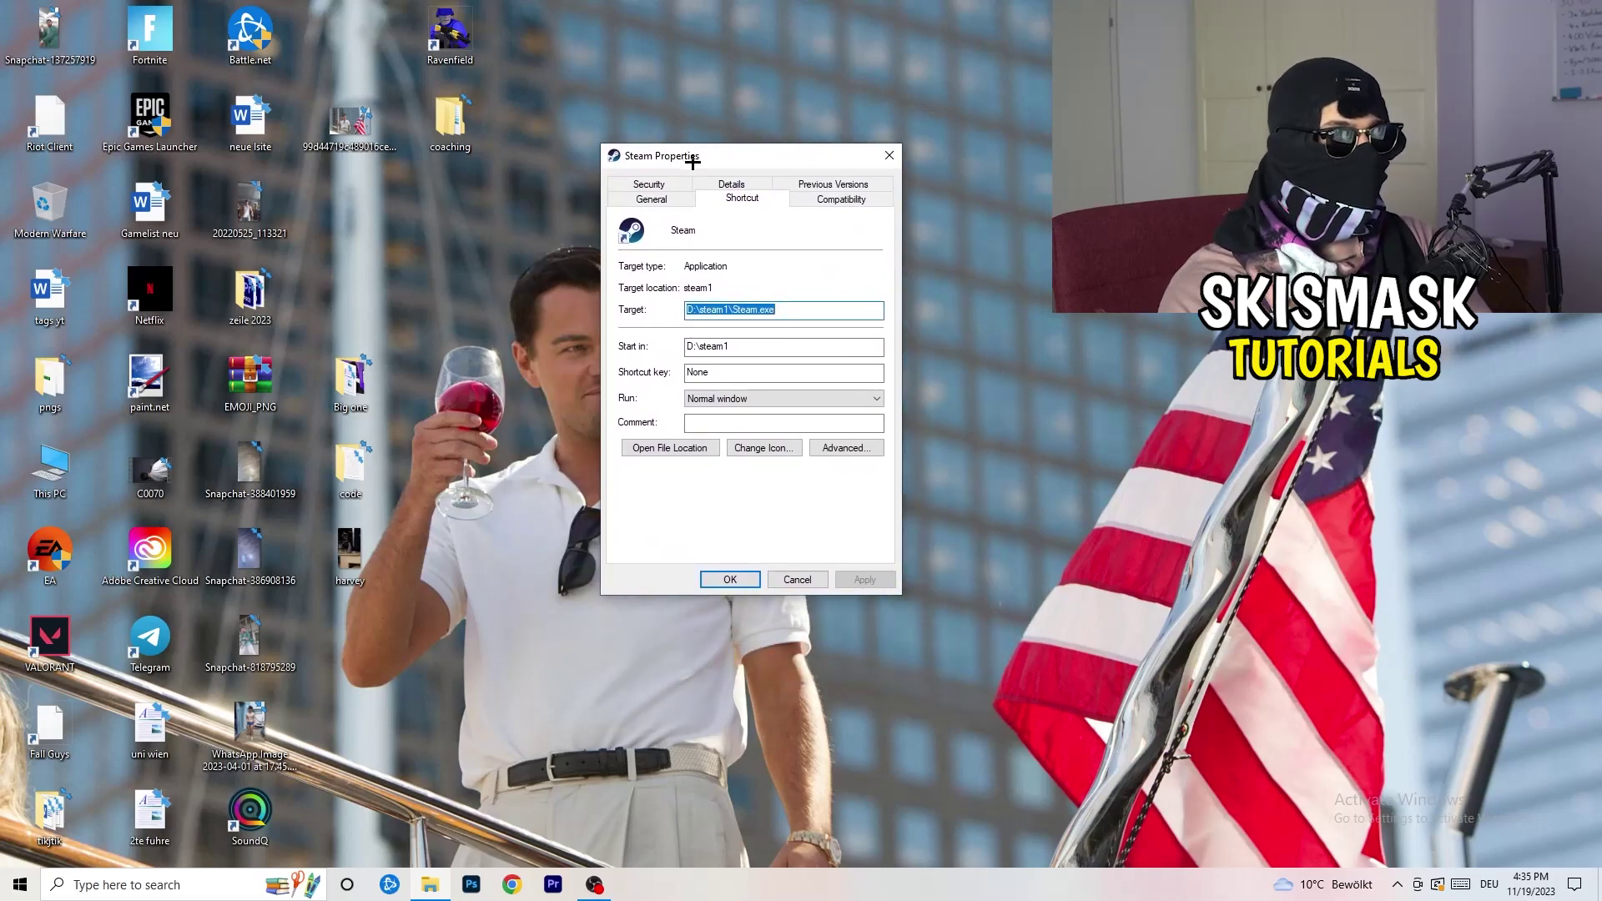
{"action": "left_click", "coordinate": [851, 200]}
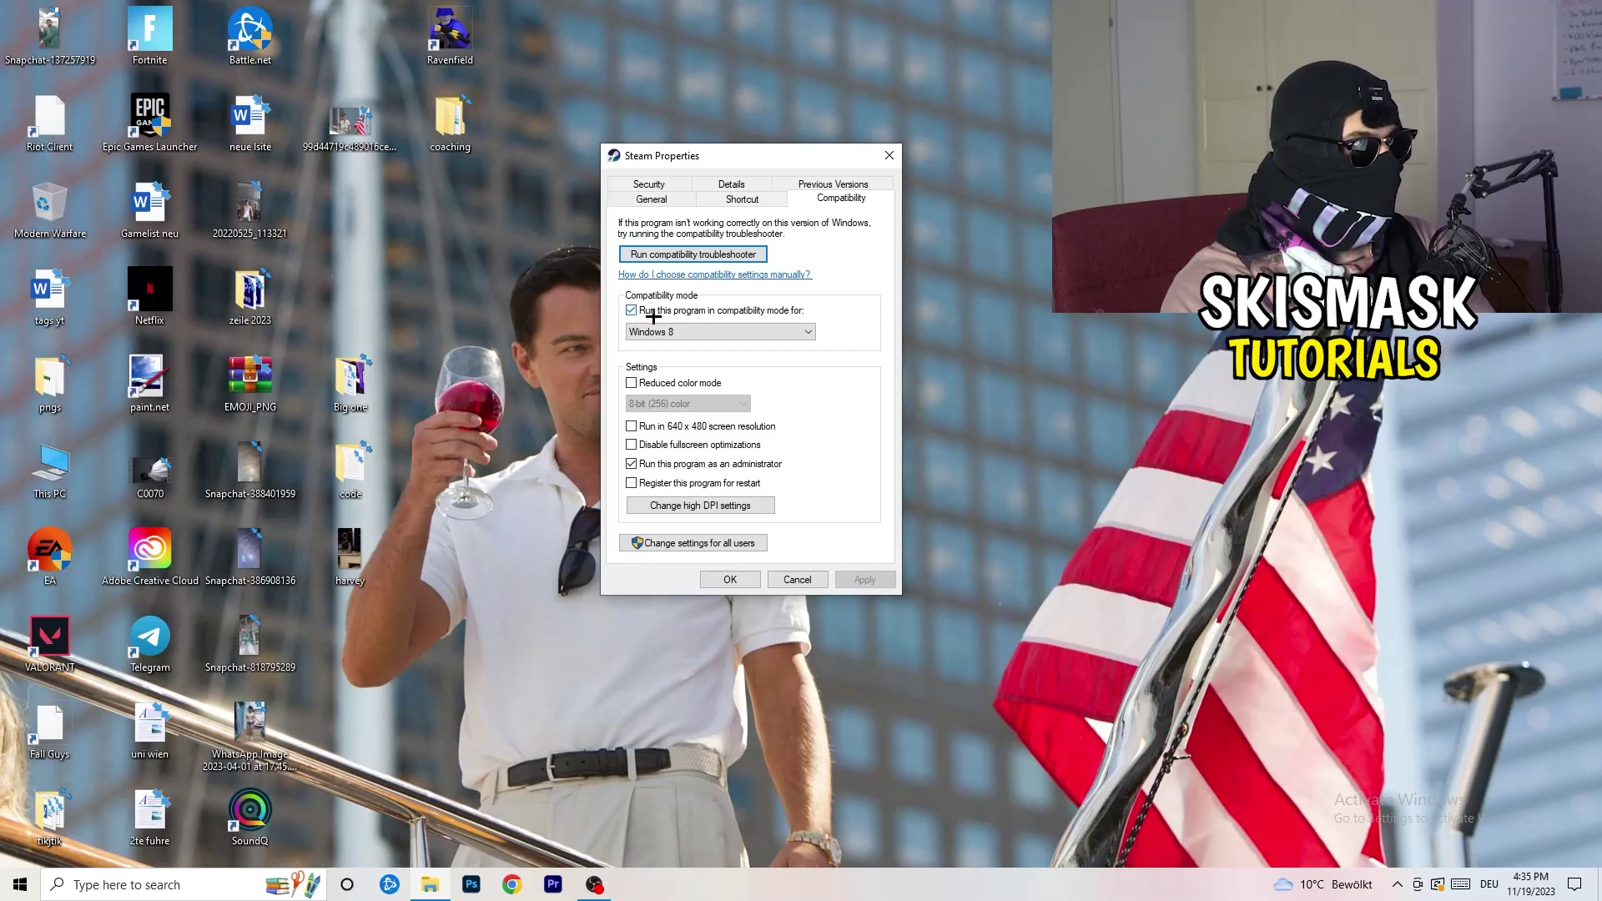
{"action": "left_click", "coordinate": [757, 330]}
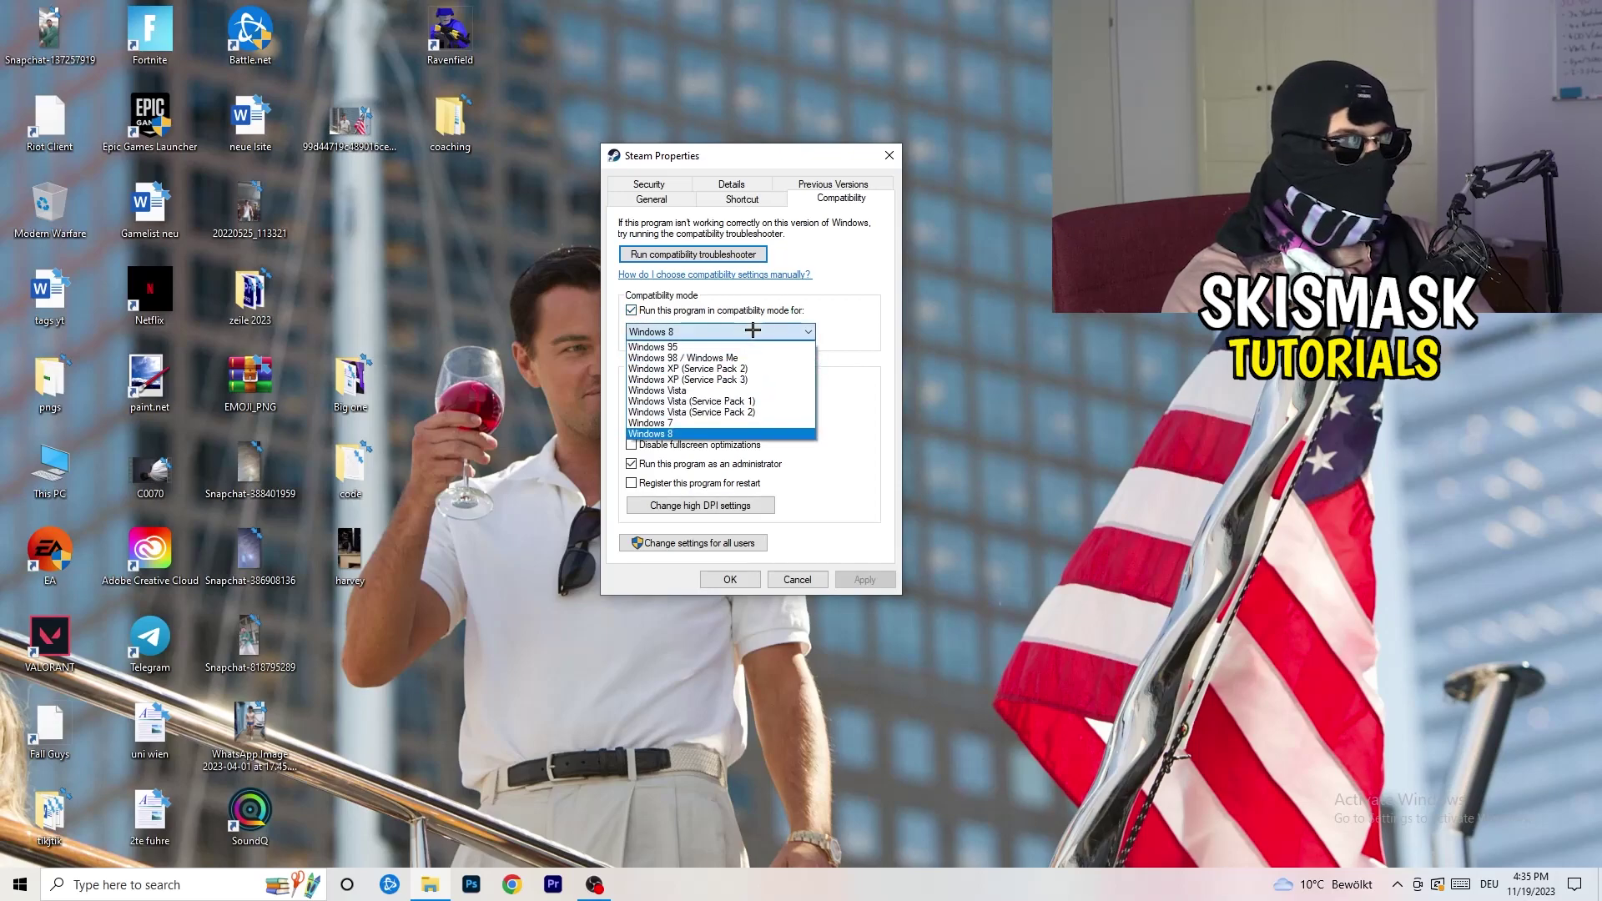
{"action": "left_click", "coordinate": [890, 319]}
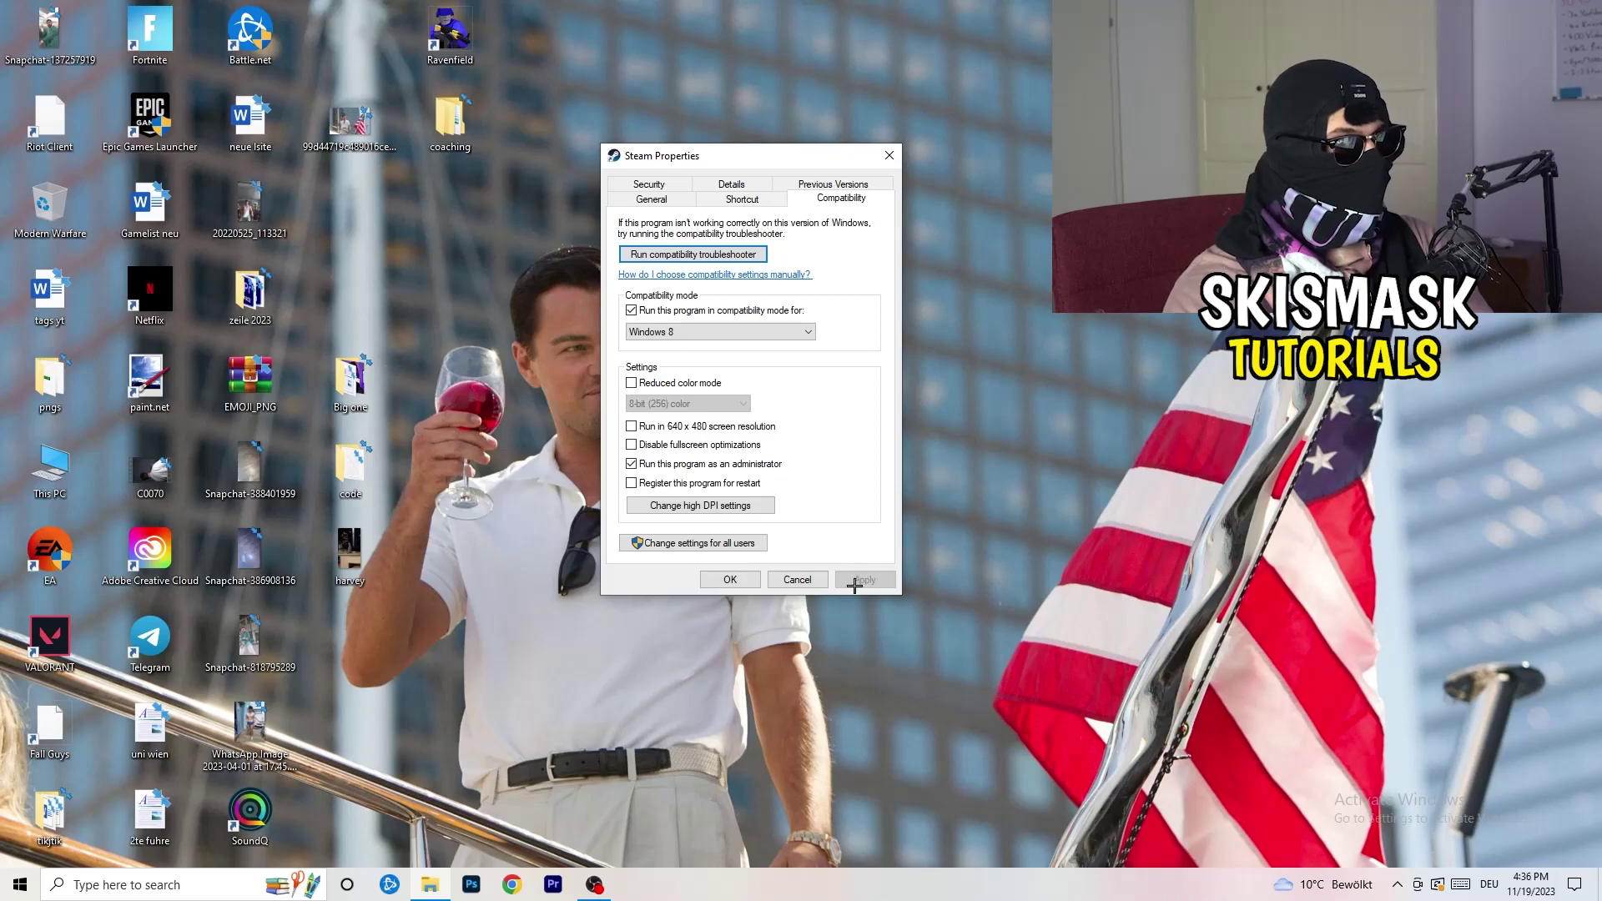
{"action": "left_click", "coordinate": [728, 580]}
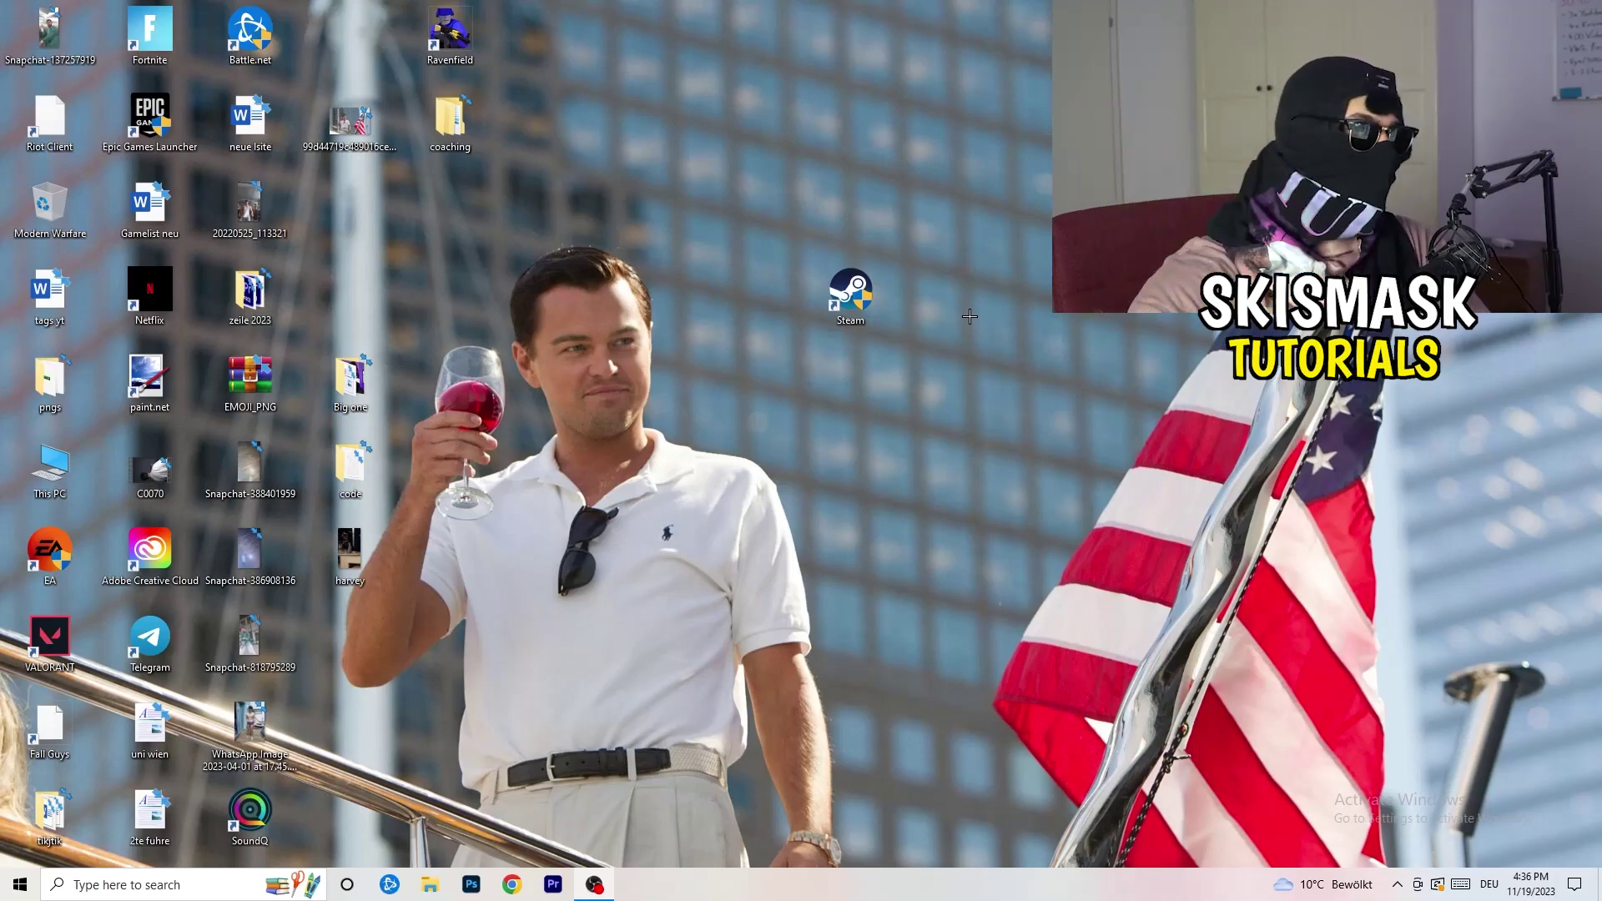
Reopen Steam's Compatibility settings to verify them, then drag the shortcut back into the icon grid.
{"action": "left_click_drag", "start_coordinate": [871, 312], "coordinate": [771, 312]}
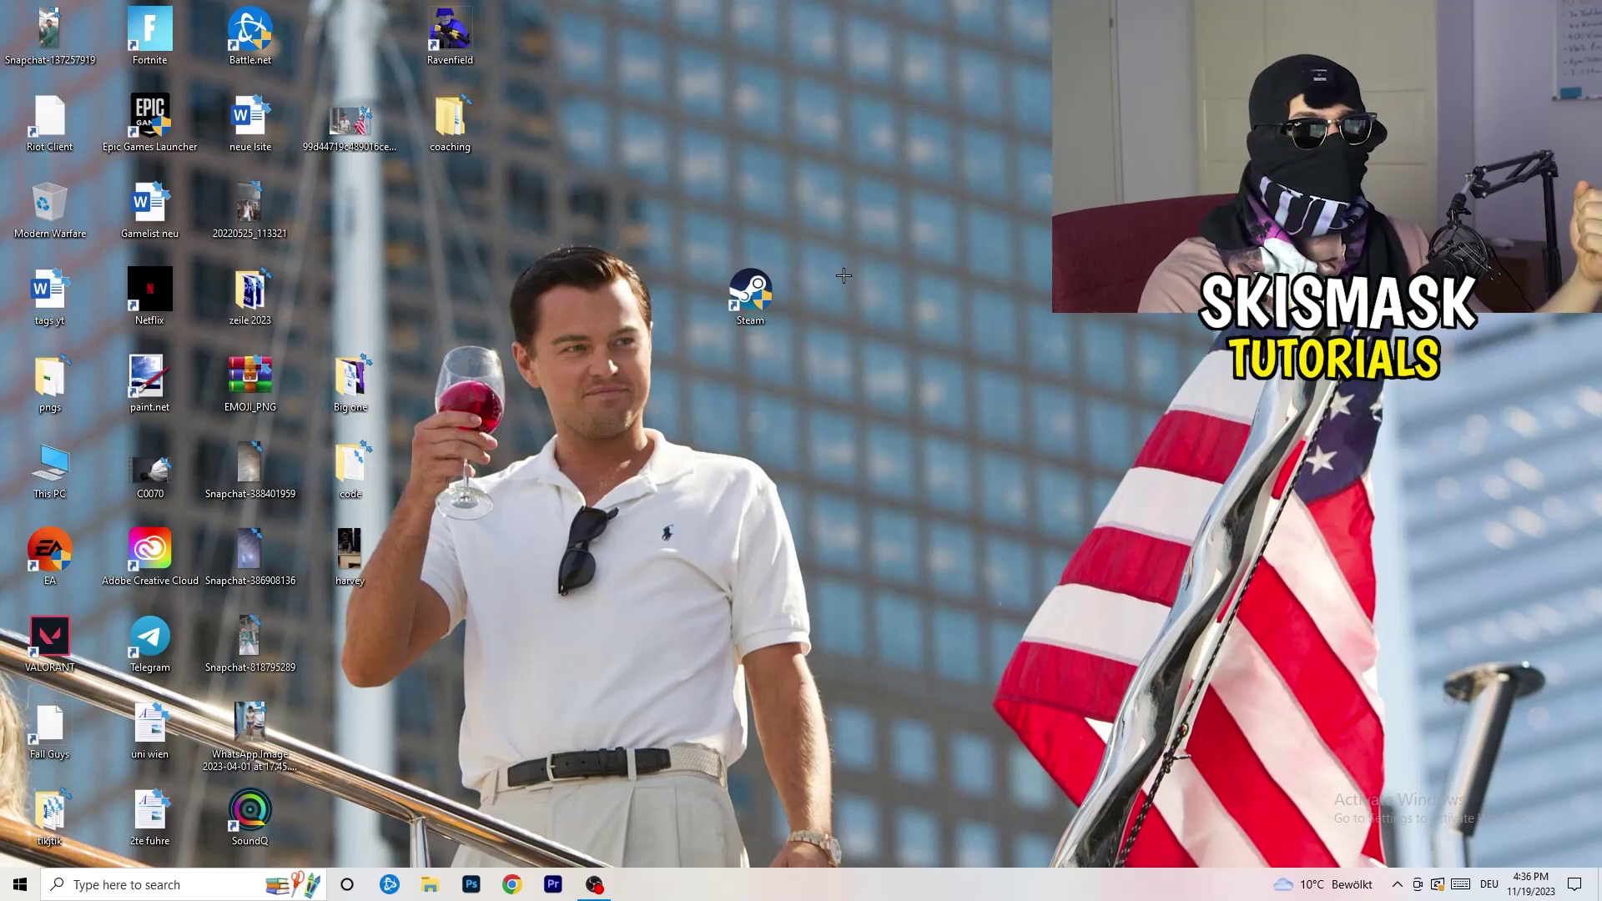
{"action": "left_click_drag", "start_coordinate": [768, 295], "coordinate": [577, 285]}
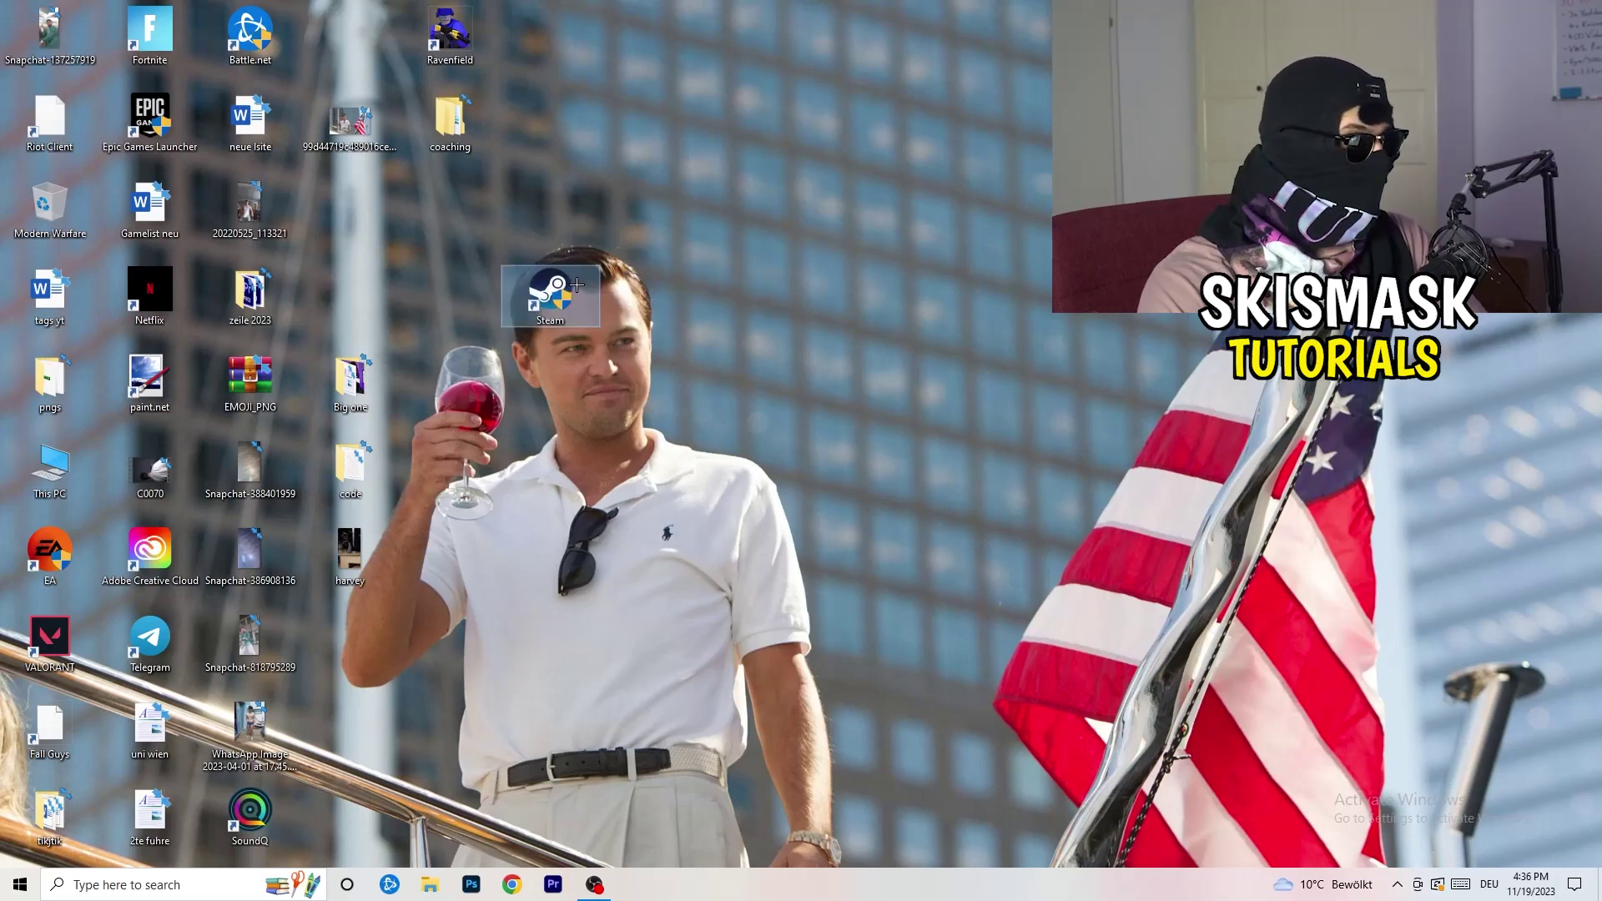
{"action": "right_click", "coordinate": [552, 289]}
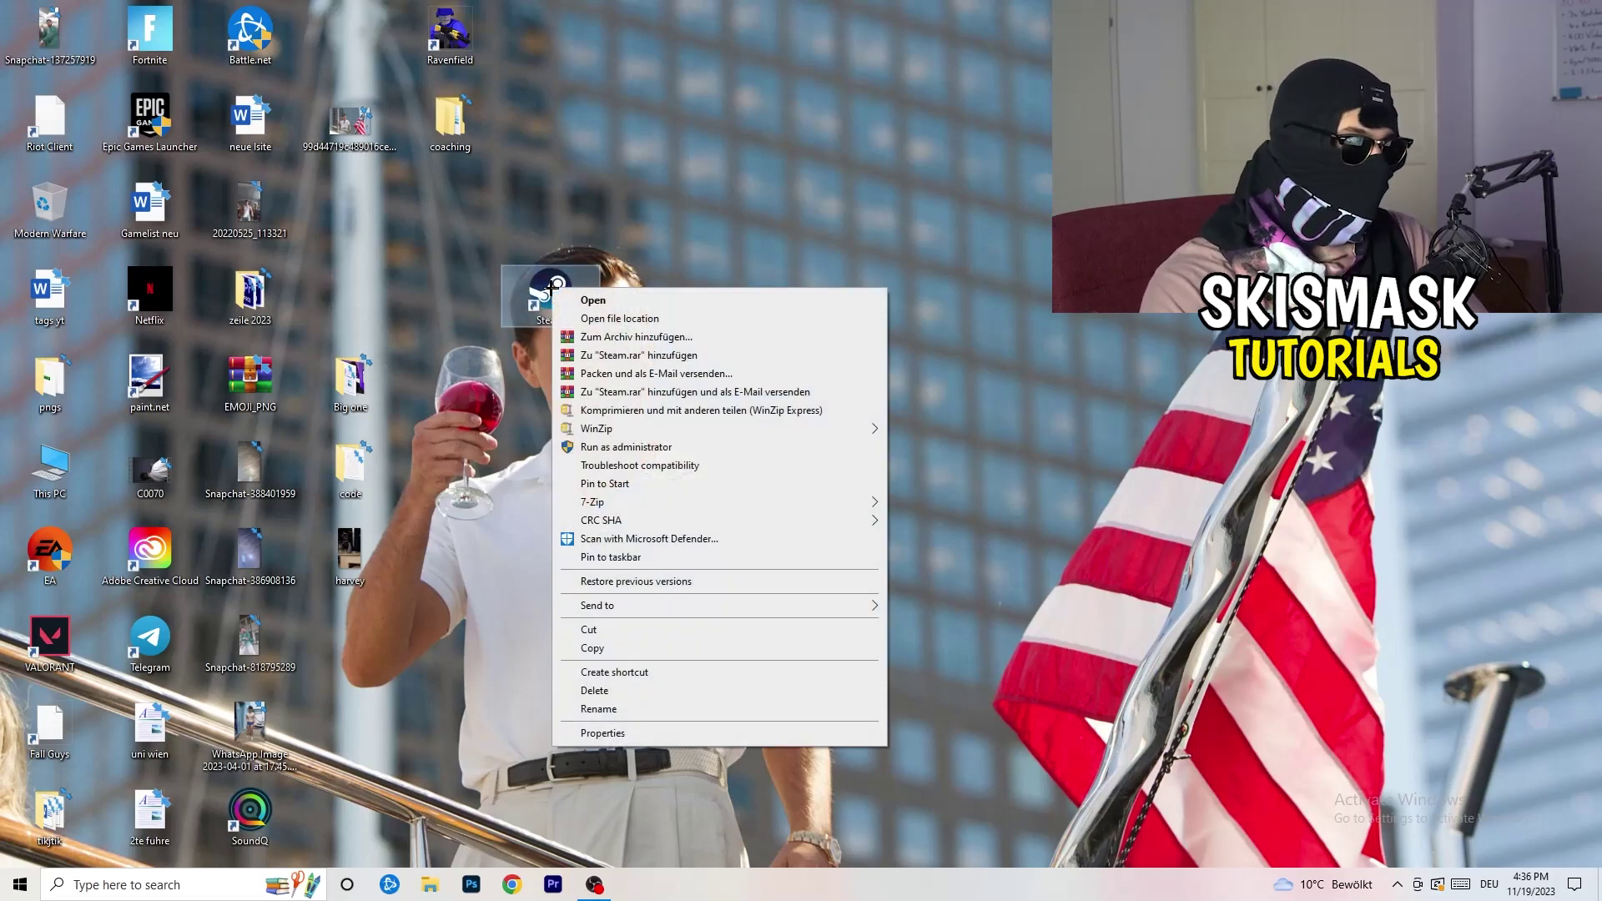
{"action": "left_click", "coordinate": [602, 733]}
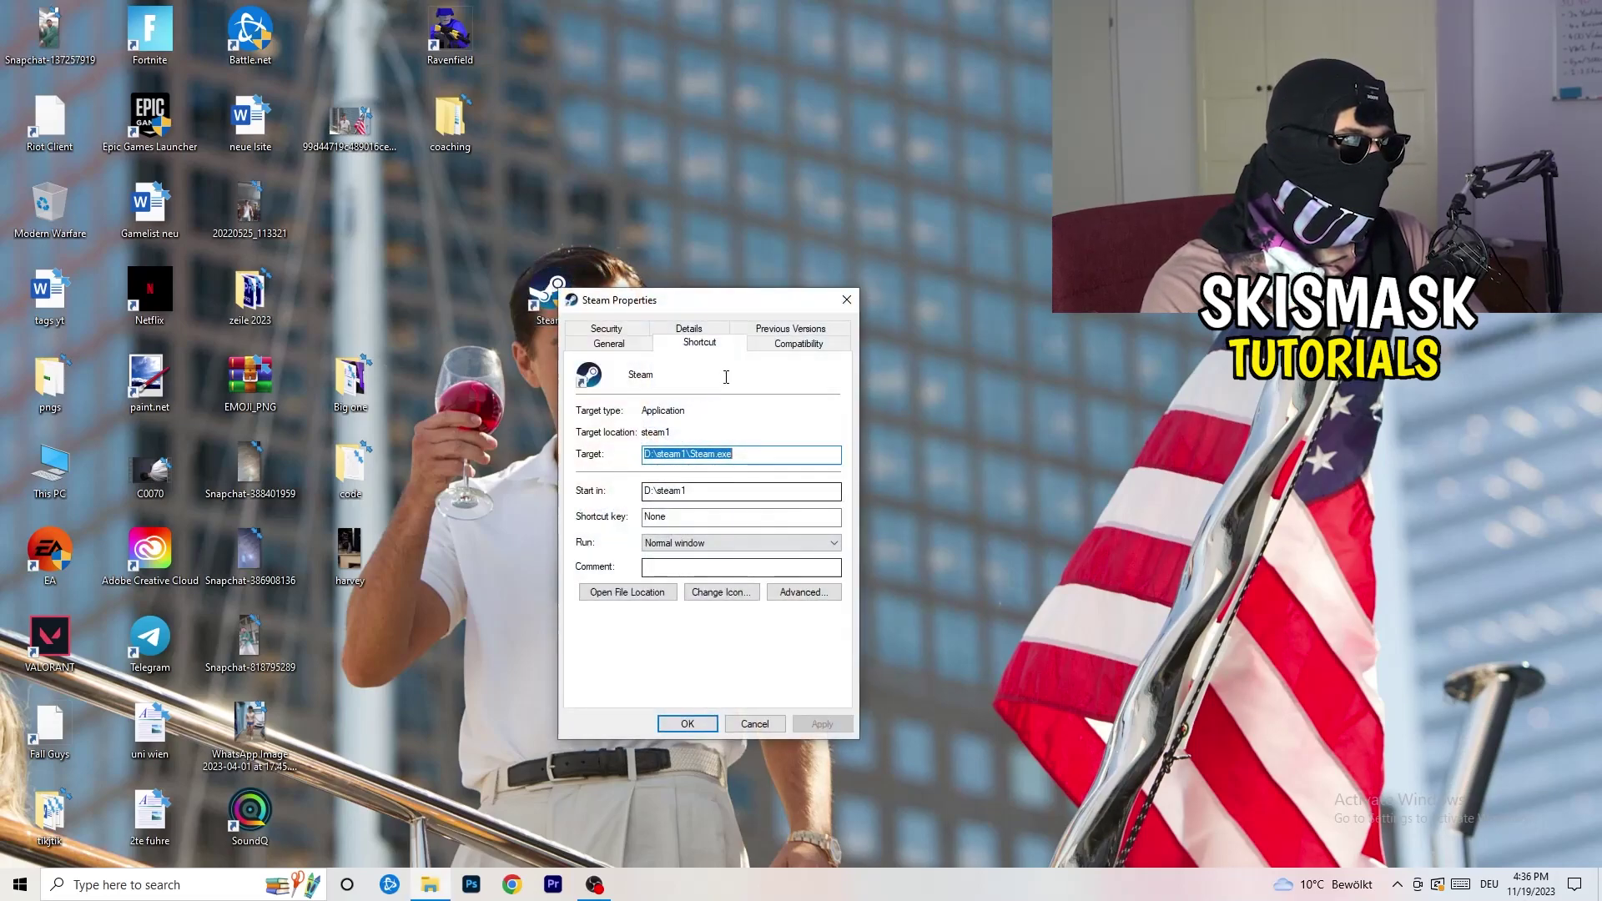
{"action": "left_click", "coordinate": [792, 340]}
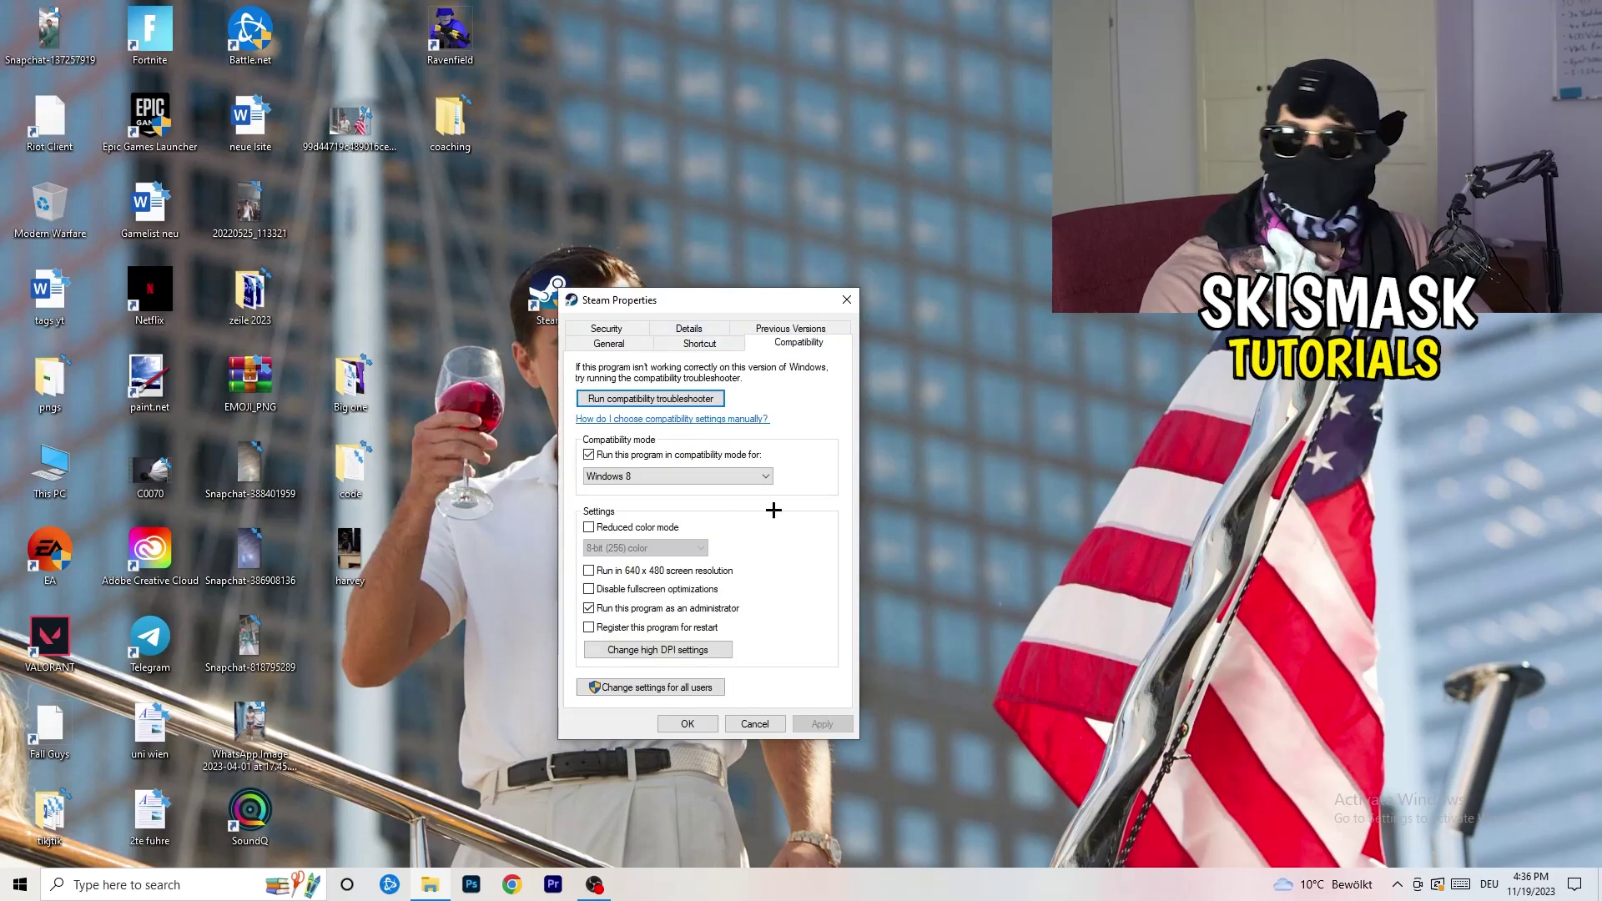
{"action": "left_click", "coordinate": [849, 297]}
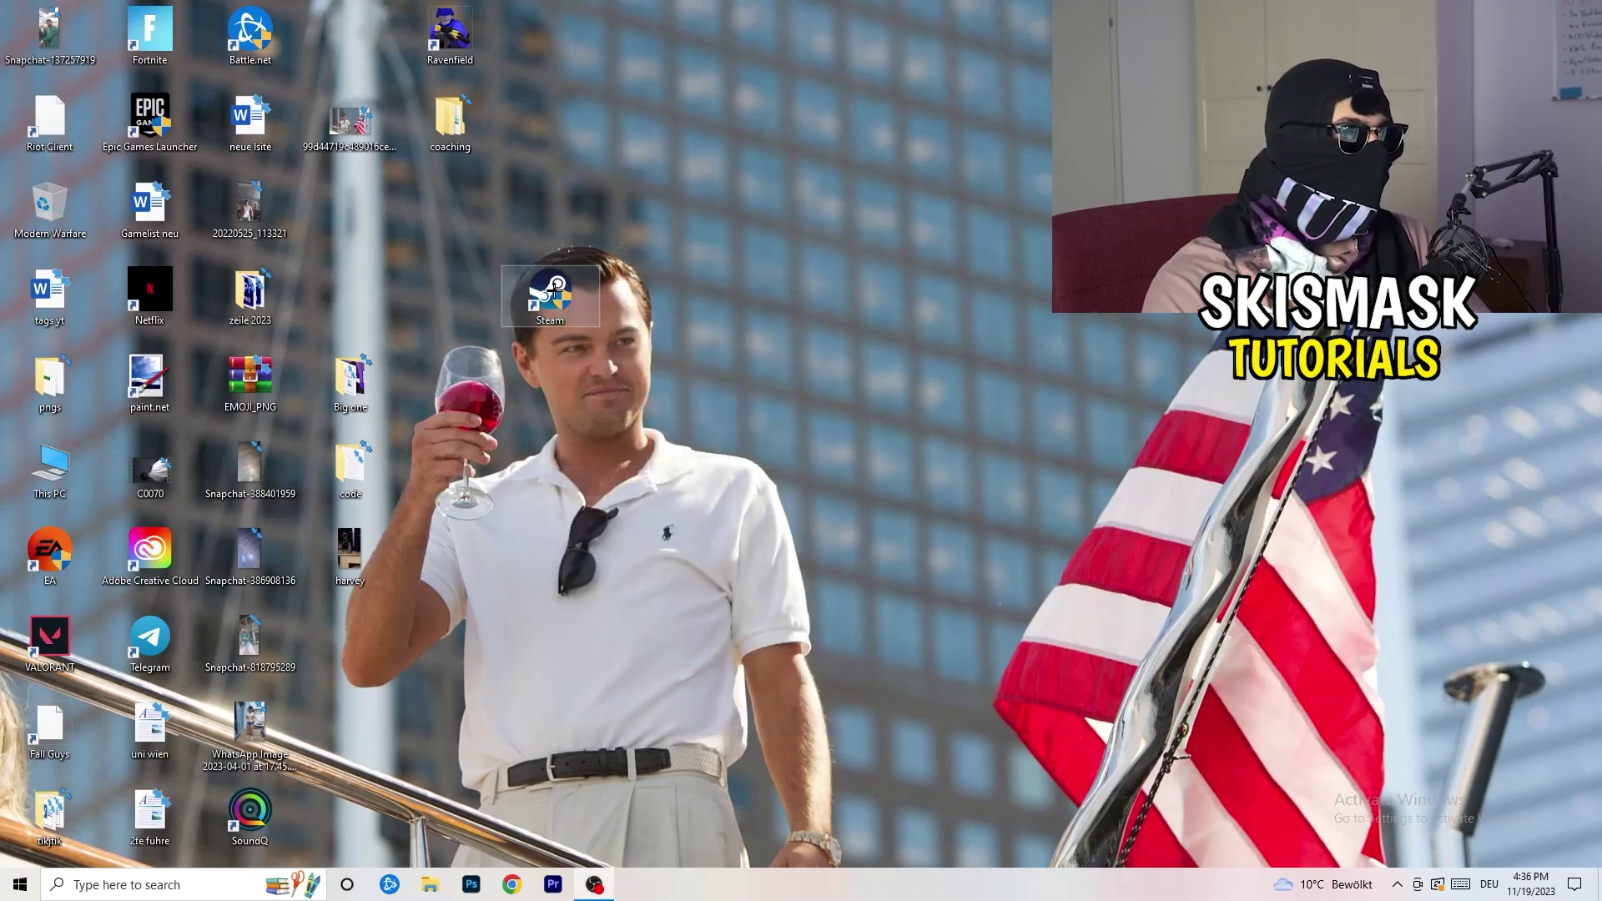
{"action": "left_click_drag", "start_coordinate": [550, 296], "coordinate": [350, 204]}
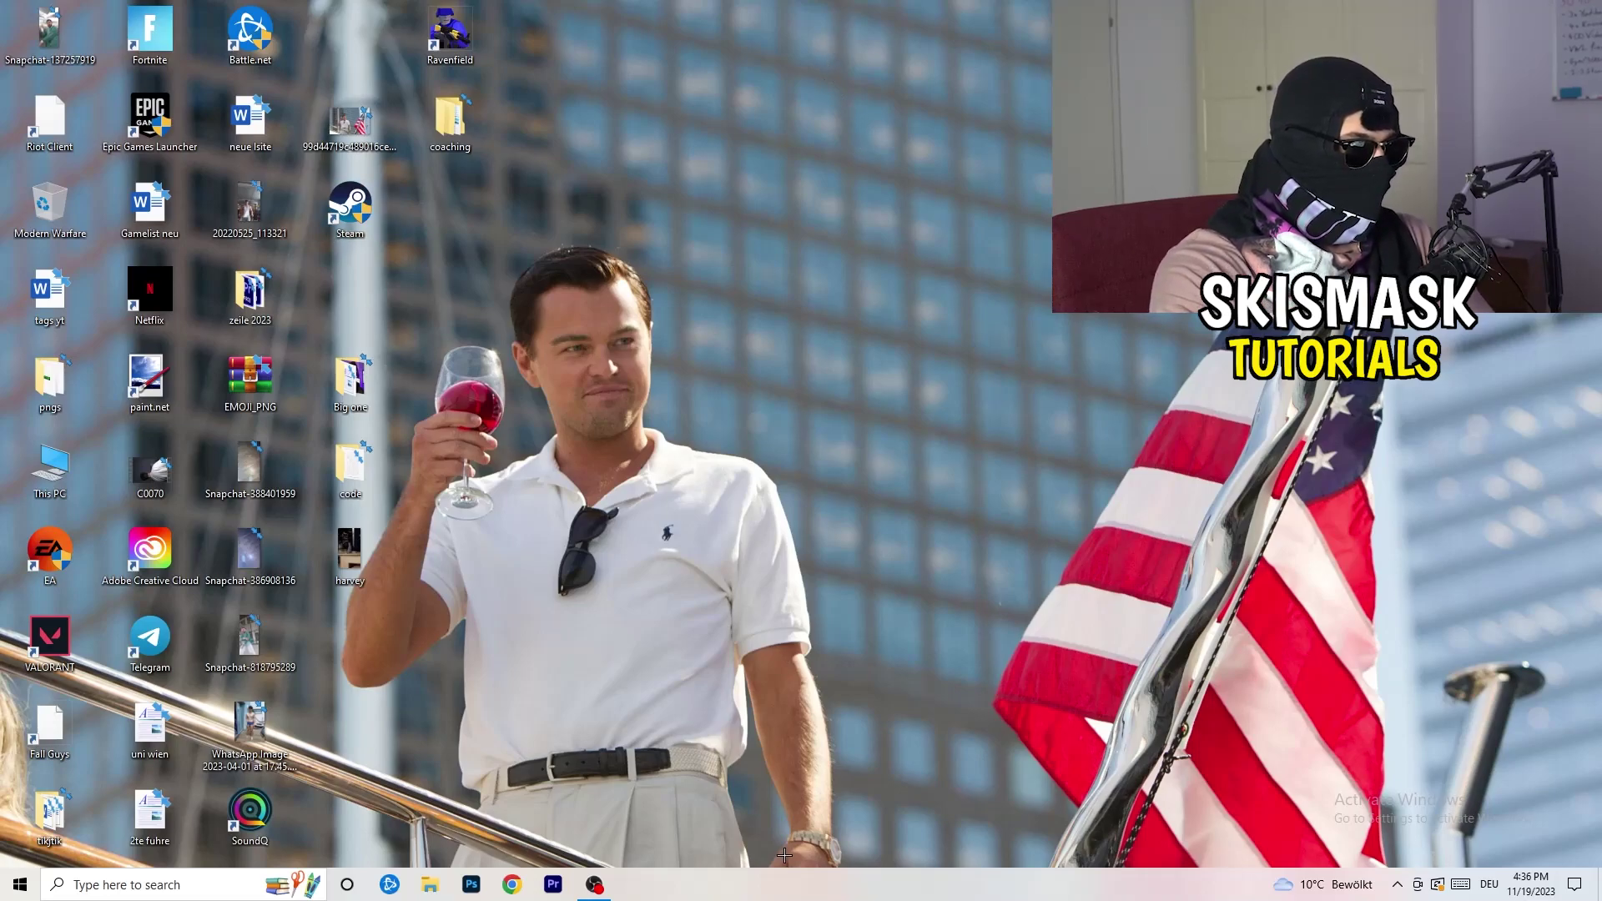
{"action": "left_click_drag", "start_coordinate": [793, 878], "coordinate": [917, 894]}
Start Task Manager from the taskbar menu and maximise its window.
{"action": "right_click", "coordinate": [854, 888]}
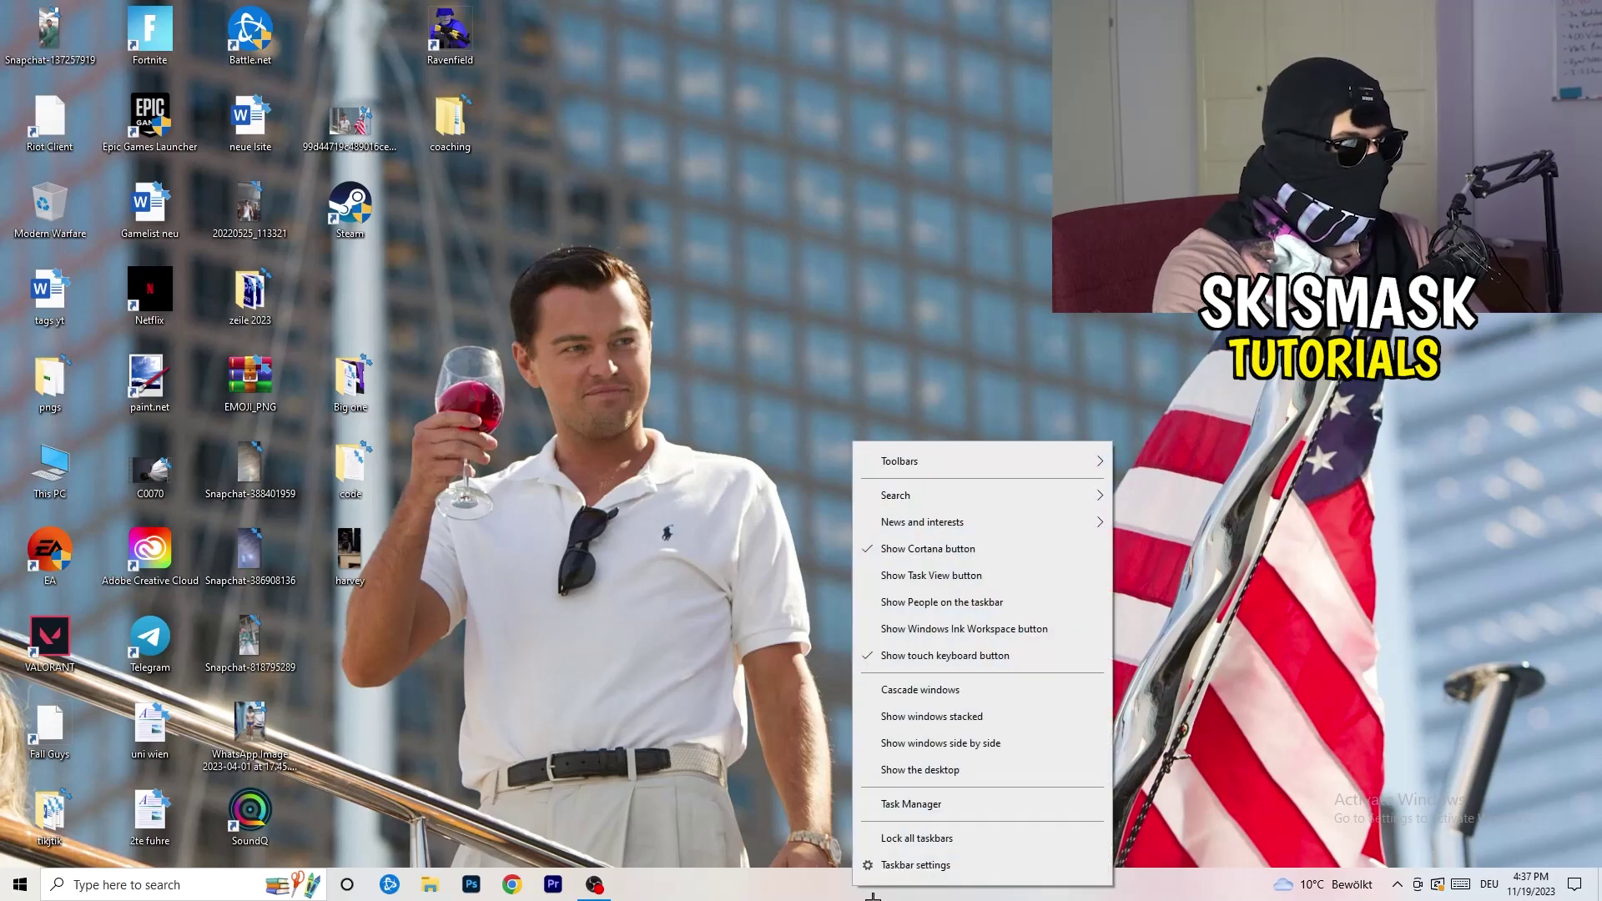
{"action": "left_click", "coordinate": [927, 868]}
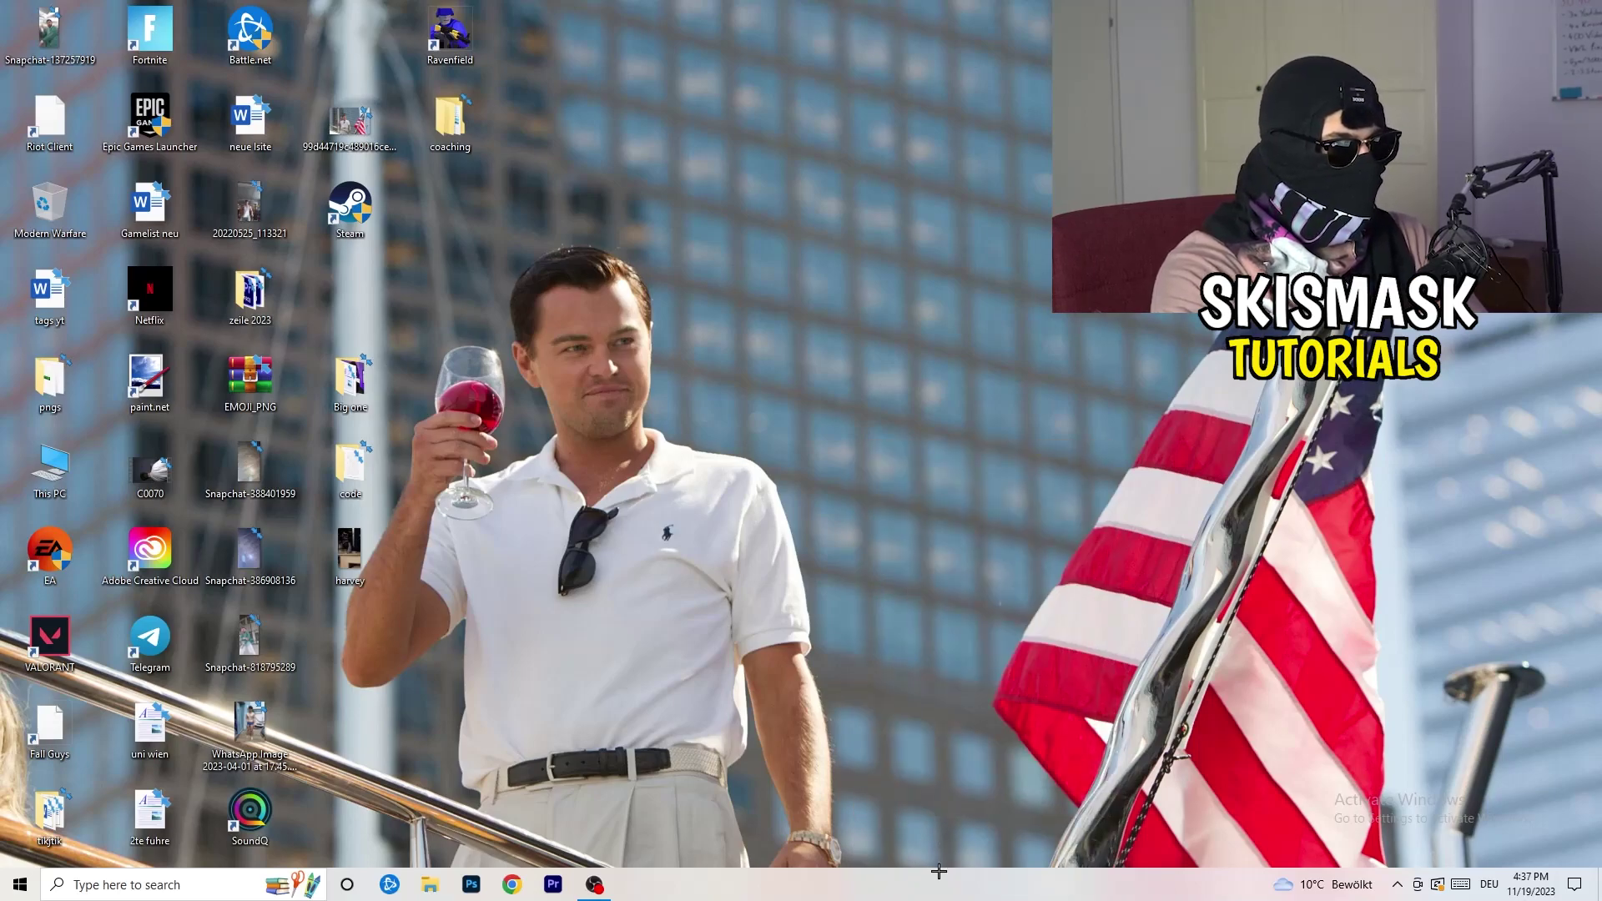
{"action": "left_click", "coordinate": [930, 37]}
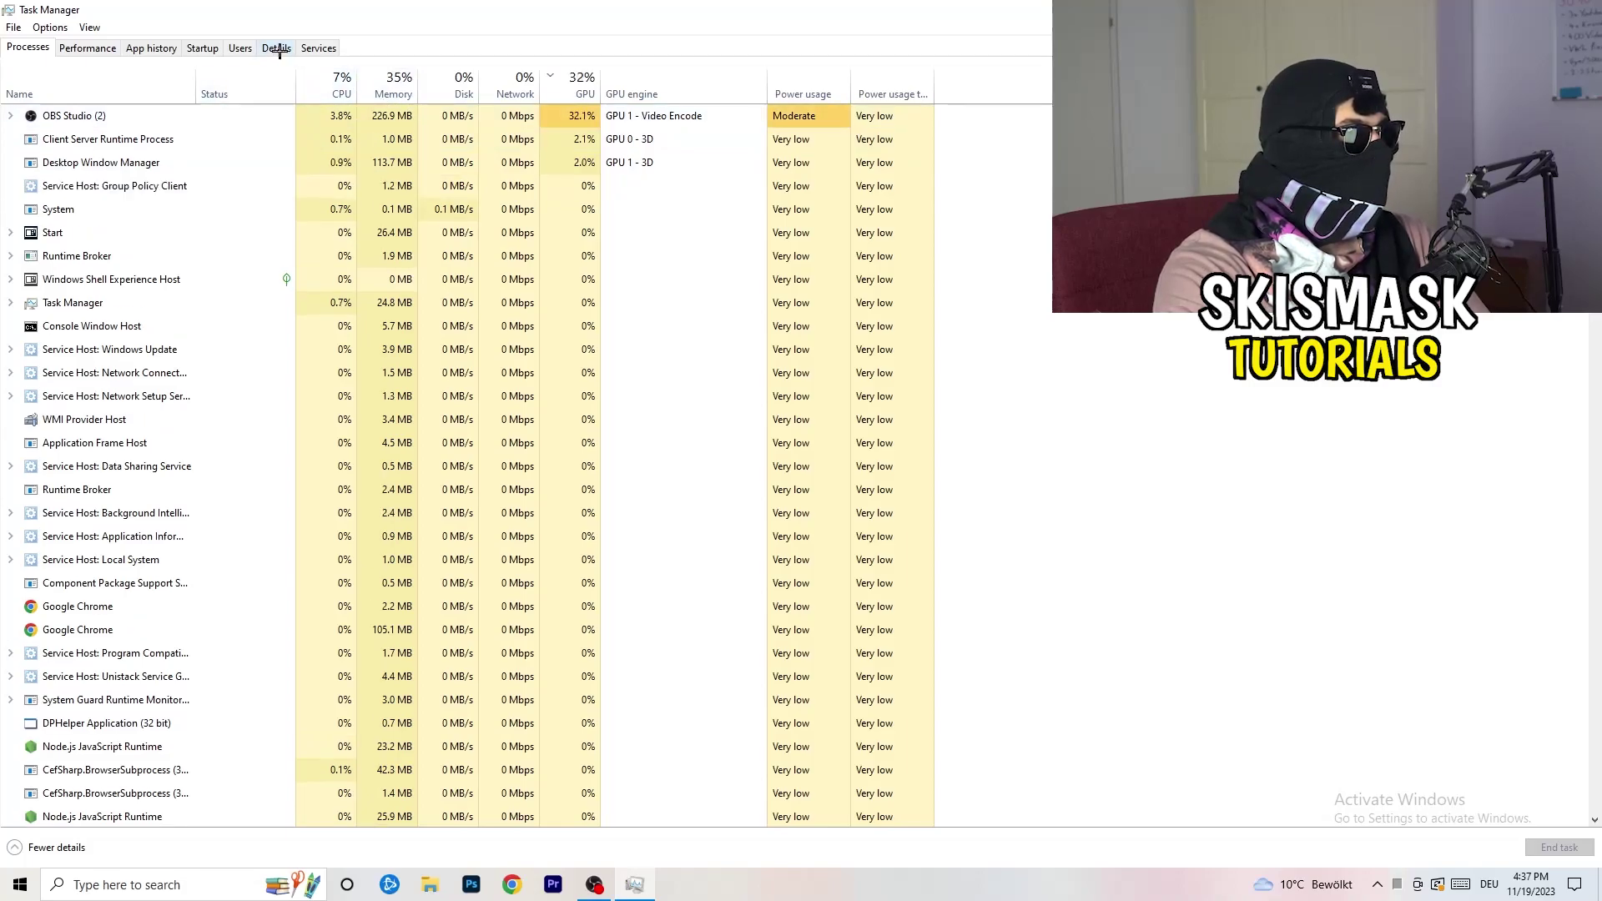
On the Details tab, show the Set priority submenu for a Creative Cloud helper process.
{"action": "left_click", "coordinate": [280, 50]}
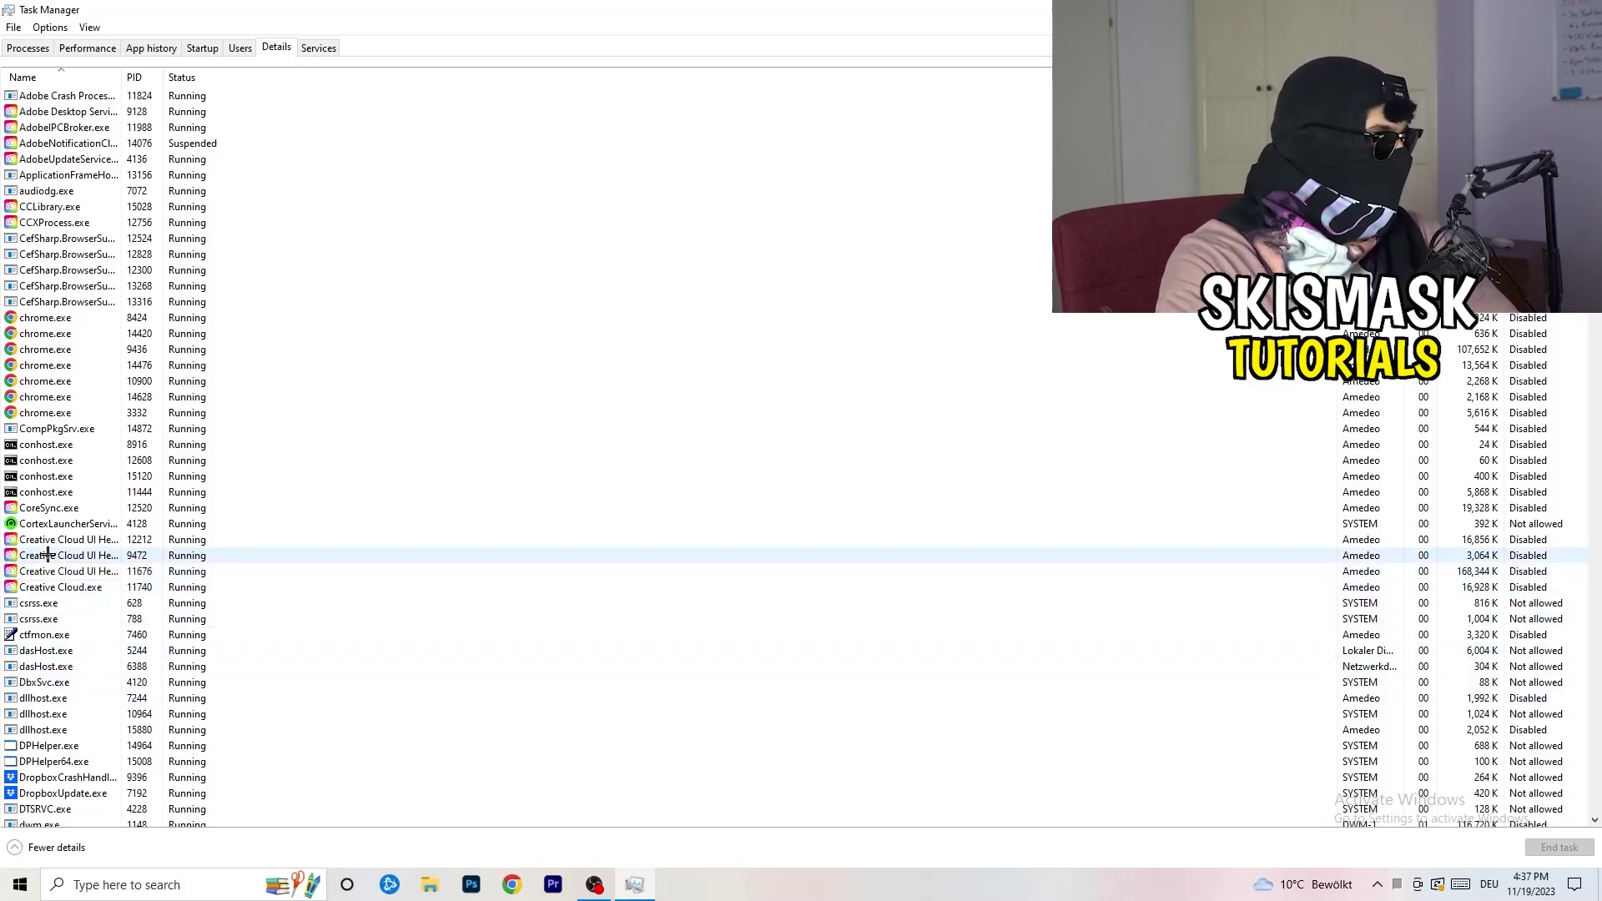
{"action": "right_click", "coordinate": [48, 556]}
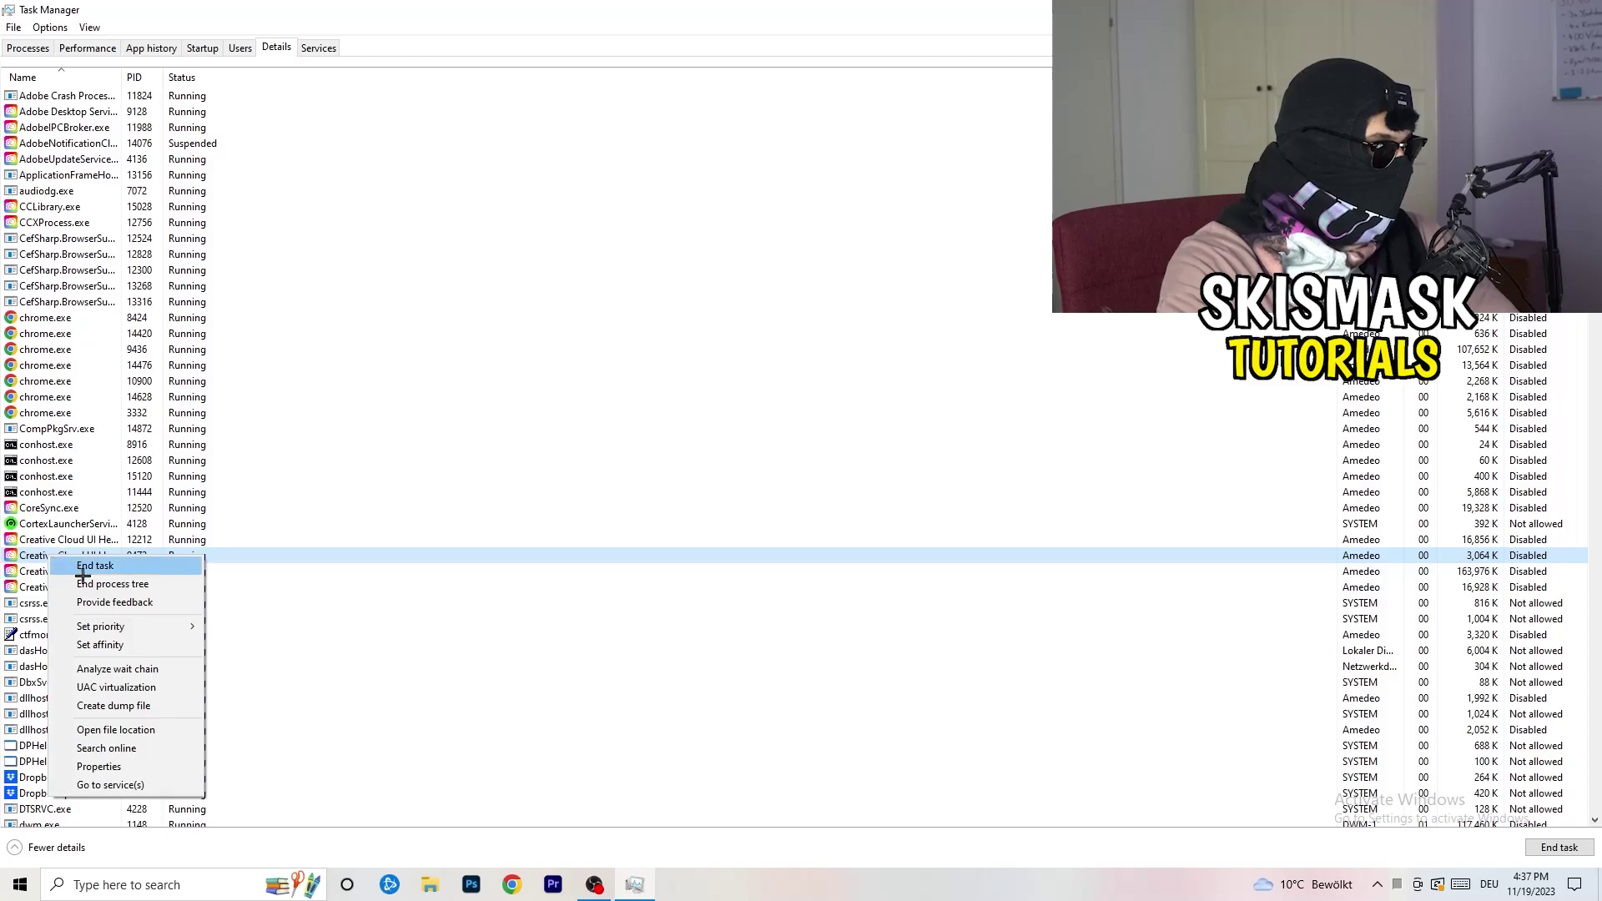
{"action": "mouse_move", "coordinate": [194, 622]}
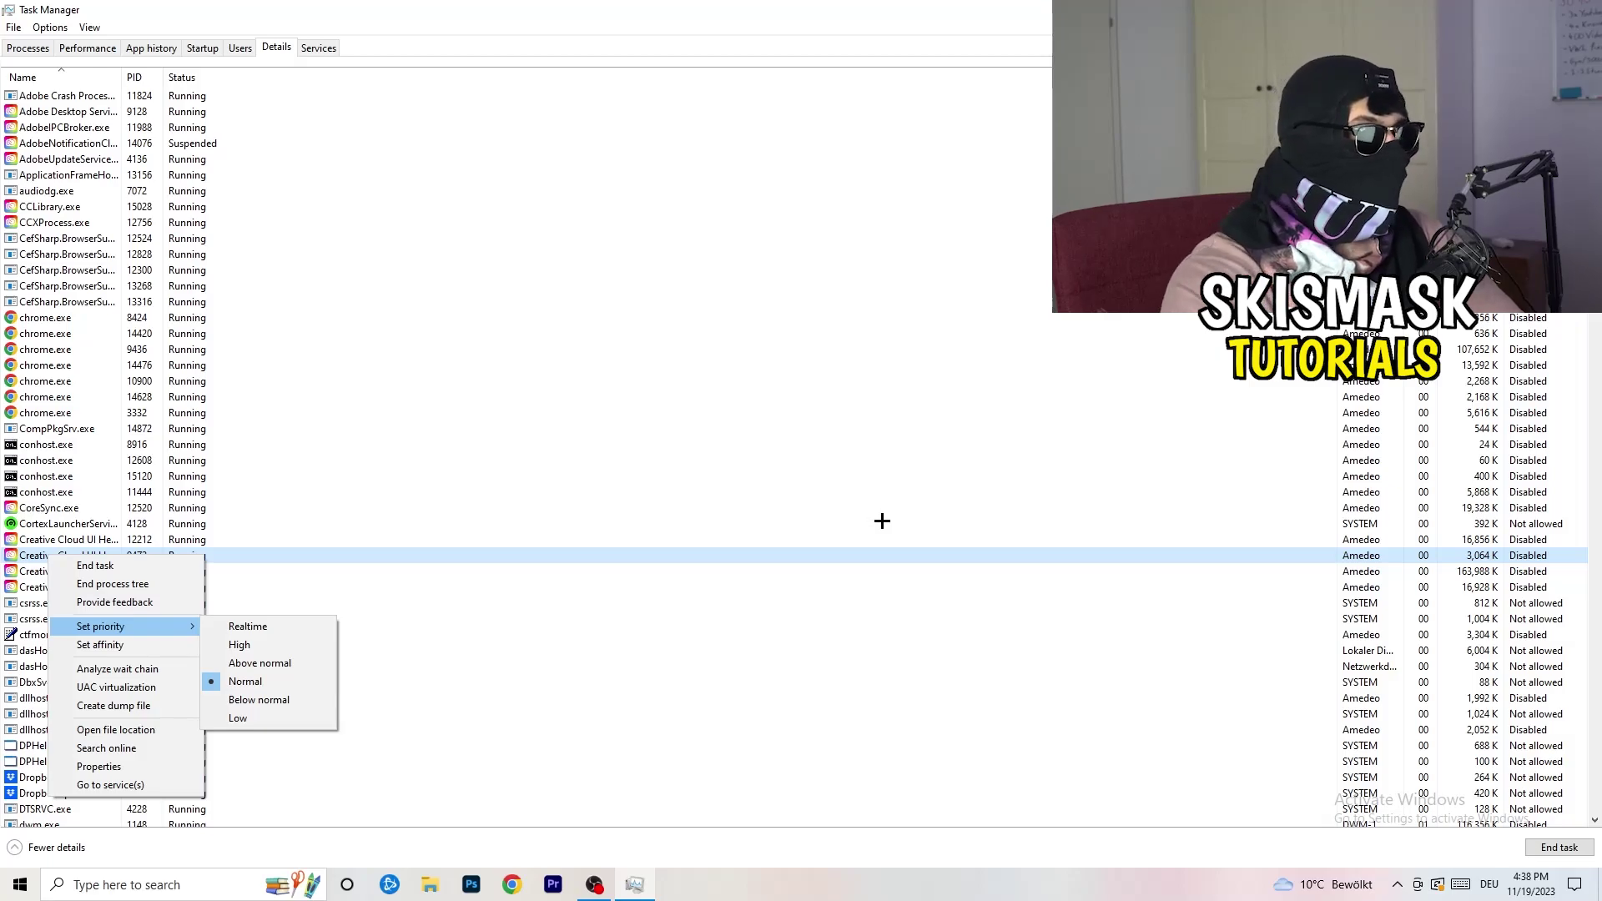
Dismiss the priority submenu with Esc, leaving the process priority unchanged.
{"action": "key", "text": "Escape"}
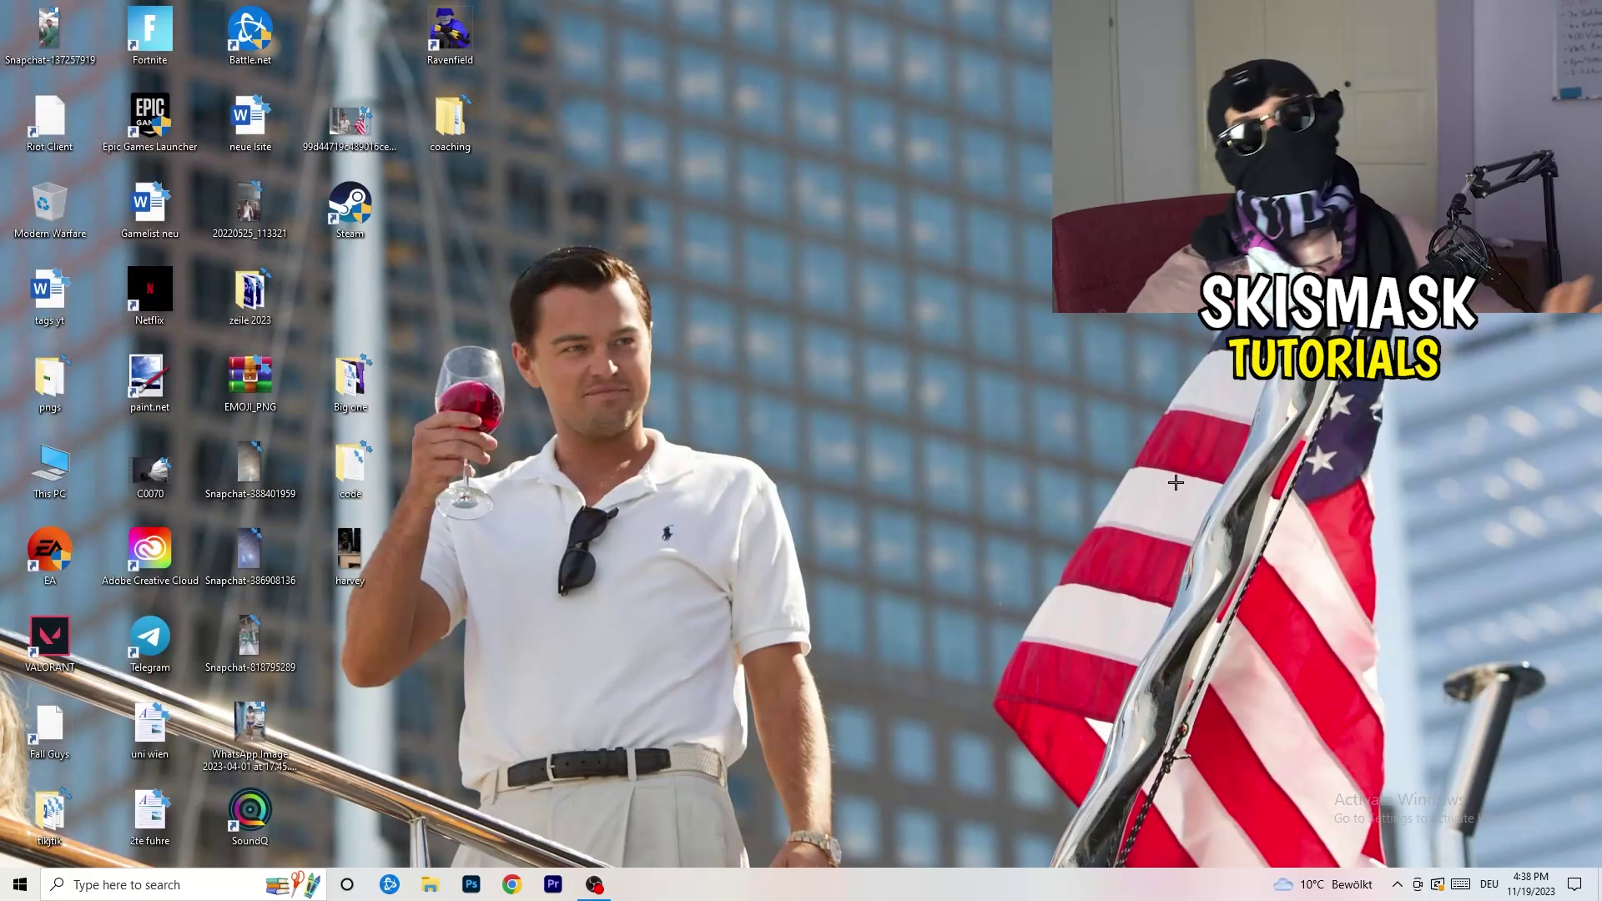